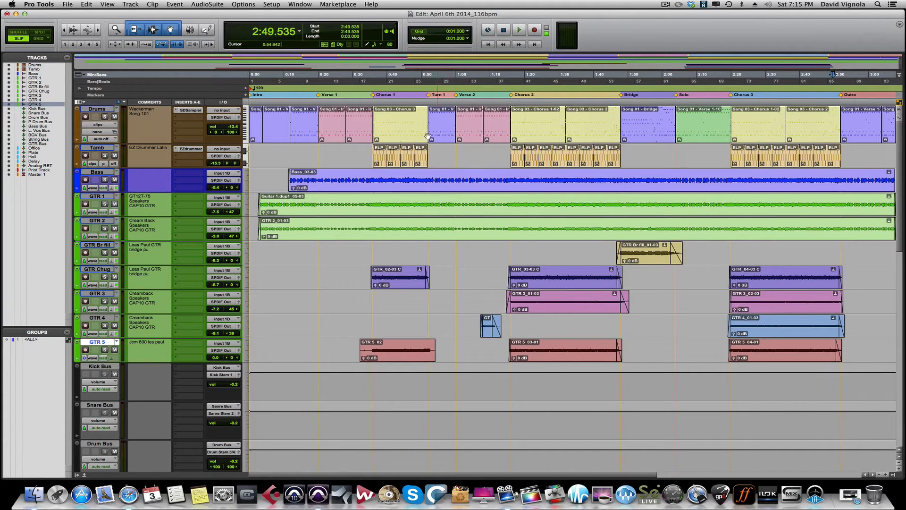
Show the Clips list and bring up its pop-up menu's Select options
{"action": "left_click_drag", "start_coordinate": [349, 14], "coordinate": [350, 14]}
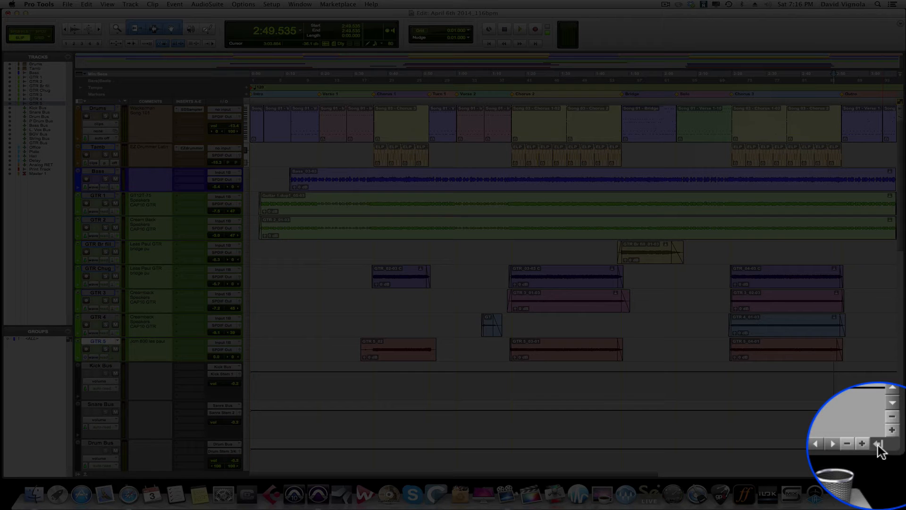
{"action": "left_click", "coordinate": [894, 473]}
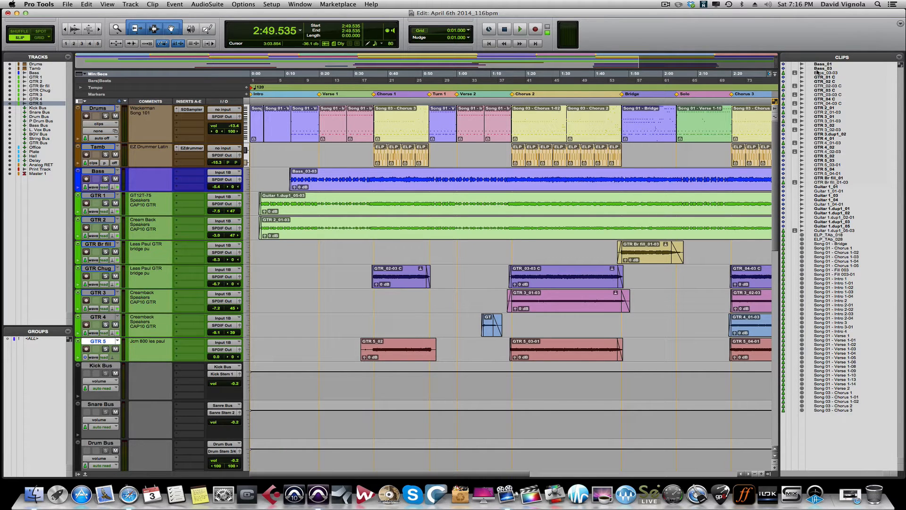
{"action": "left_click", "coordinate": [899, 56]}
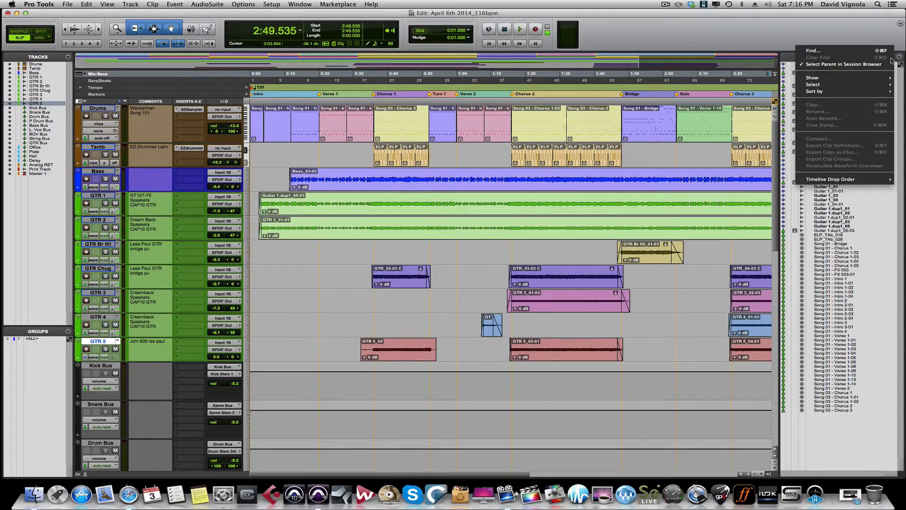
{"action": "mouse_move", "coordinate": [835, 86]}
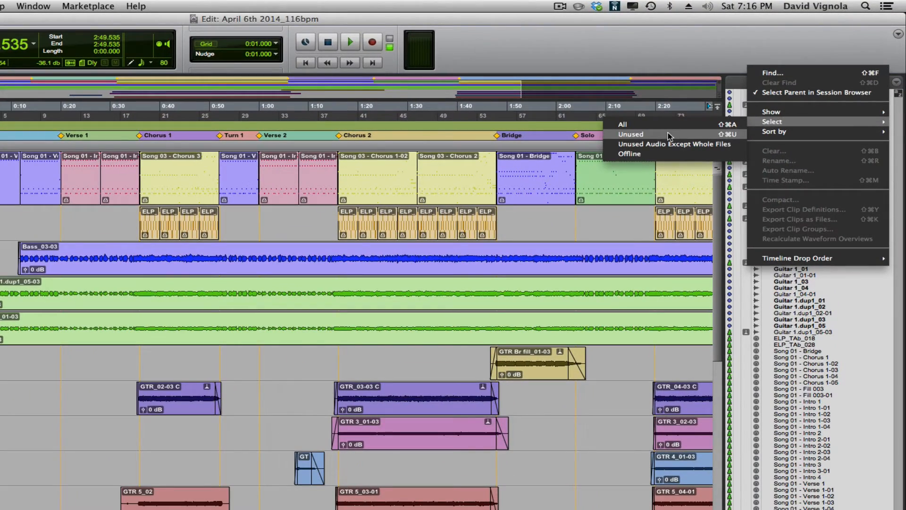
Select all unused clips and bring up the Clips list context menu
{"action": "left_click", "coordinate": [668, 136]}
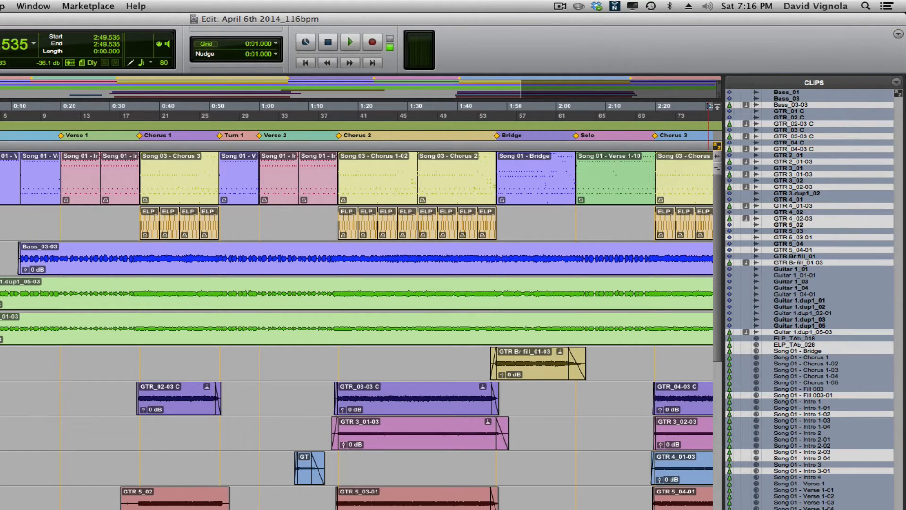
{"action": "right_click", "coordinate": [835, 97]}
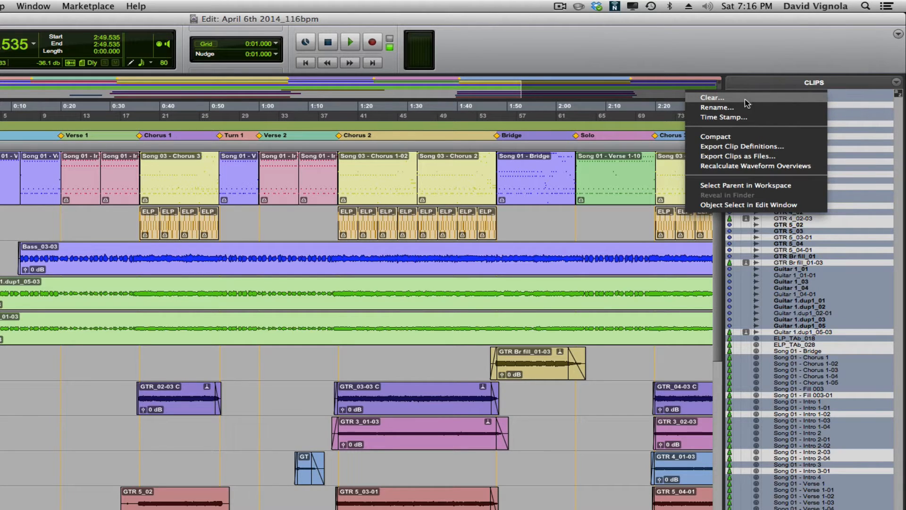
Clear the selected unused clips, choosing to delete their files from disk
{"action": "left_click", "coordinate": [729, 100]}
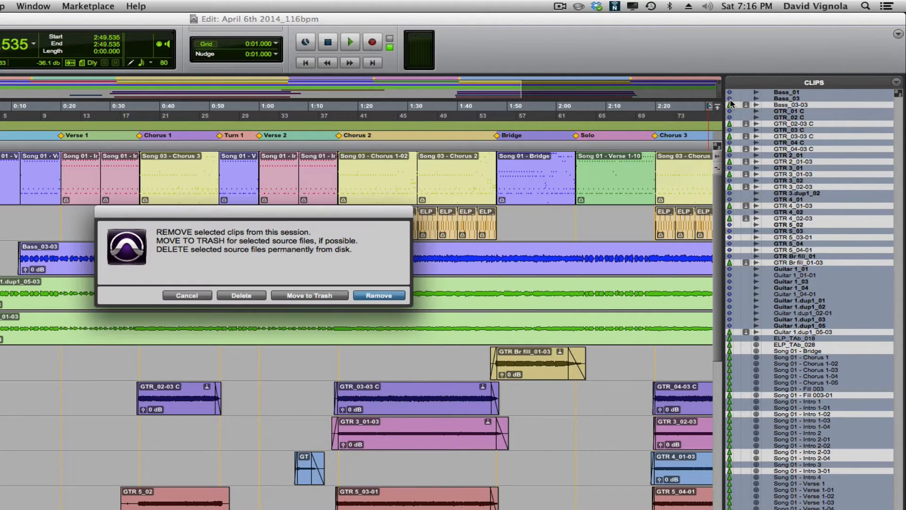
{"action": "left_click_drag", "start_coordinate": [212, 220], "coordinate": [285, 257]}
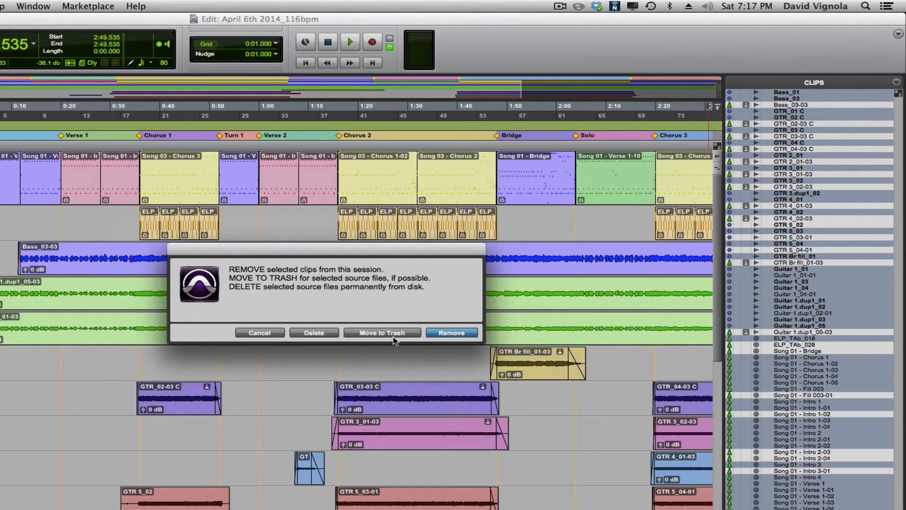
{"action": "left_click", "coordinate": [312, 333]}
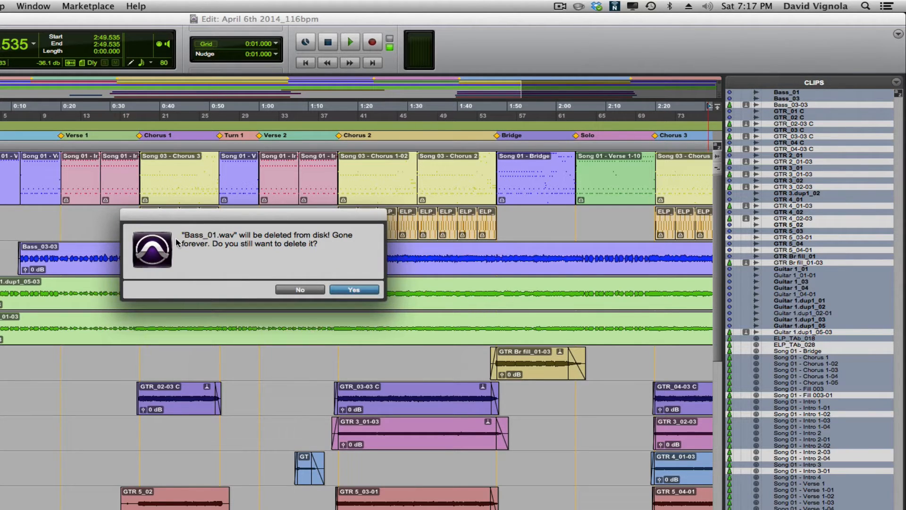
Confirm every file prompt, deleting Bass, GTR and Guitar files or removing undeletable ones
{"action": "left_click", "coordinate": [362, 290]}
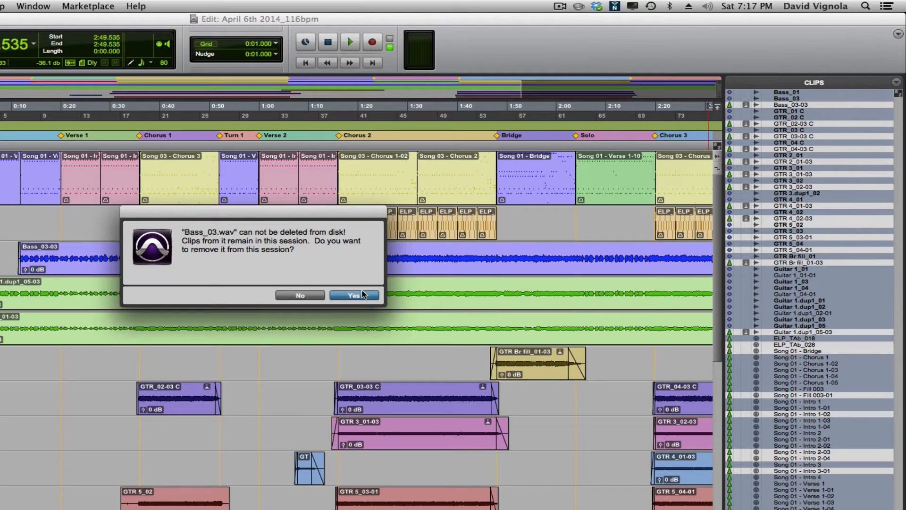
{"action": "left_click", "coordinate": [363, 295]}
{"action": "left_click", "coordinate": [362, 293]}
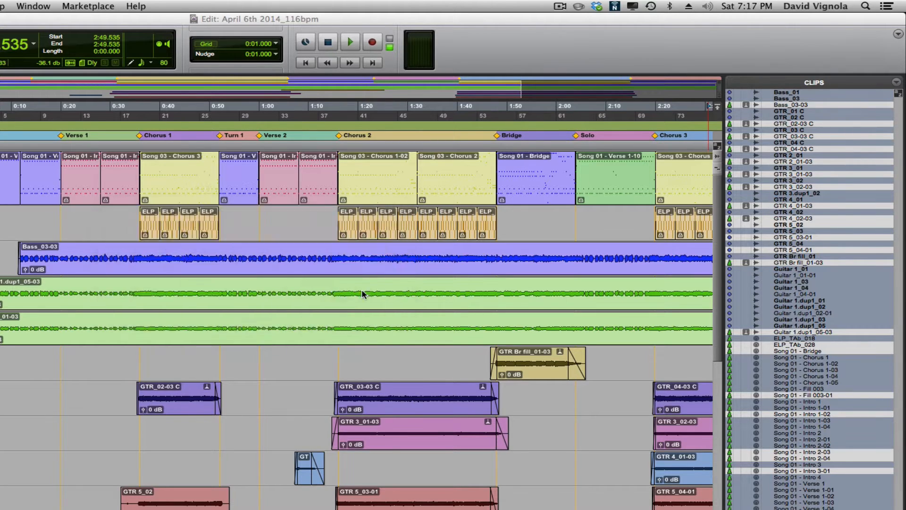
{"action": "left_click", "coordinate": [363, 291]}
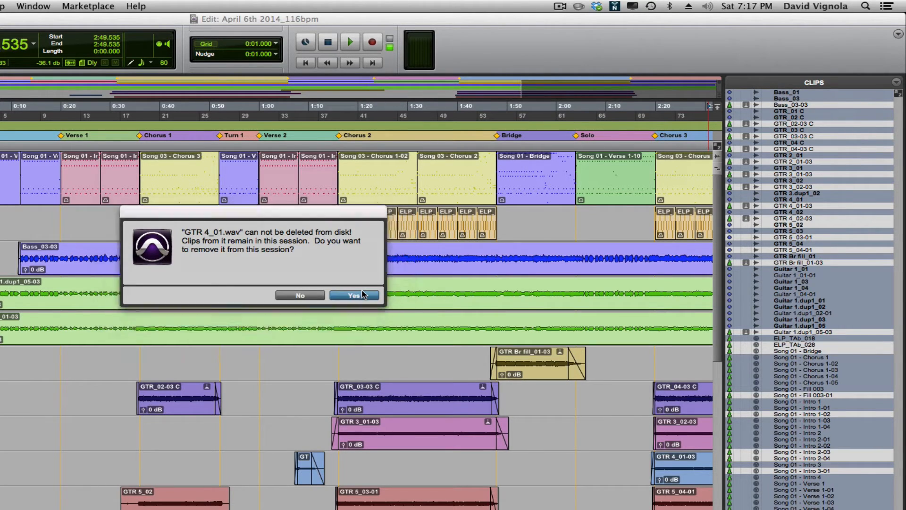
{"action": "left_click", "coordinate": [362, 295]}
{"action": "left_click", "coordinate": [363, 294]}
{"action": "left_click", "coordinate": [362, 294]}
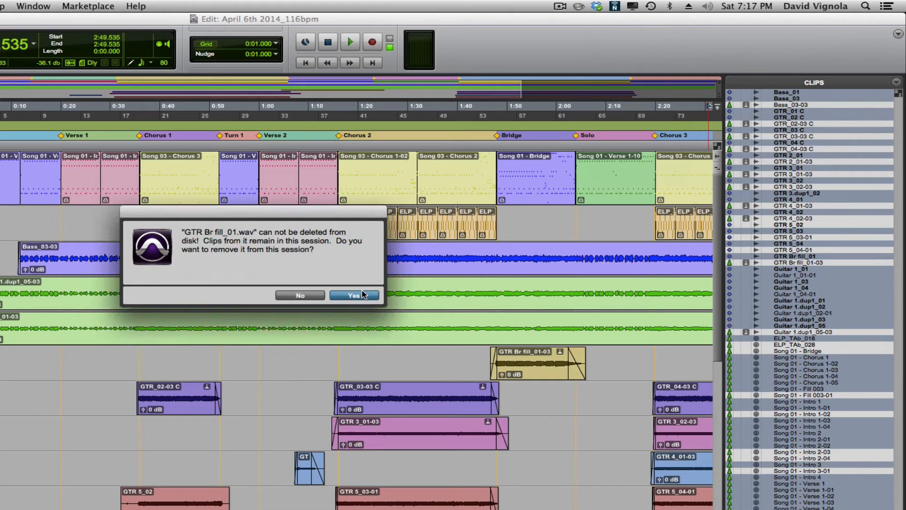
{"action": "left_click", "coordinate": [363, 295]}
{"action": "left_click", "coordinate": [362, 294]}
{"action": "left_click", "coordinate": [362, 294]}
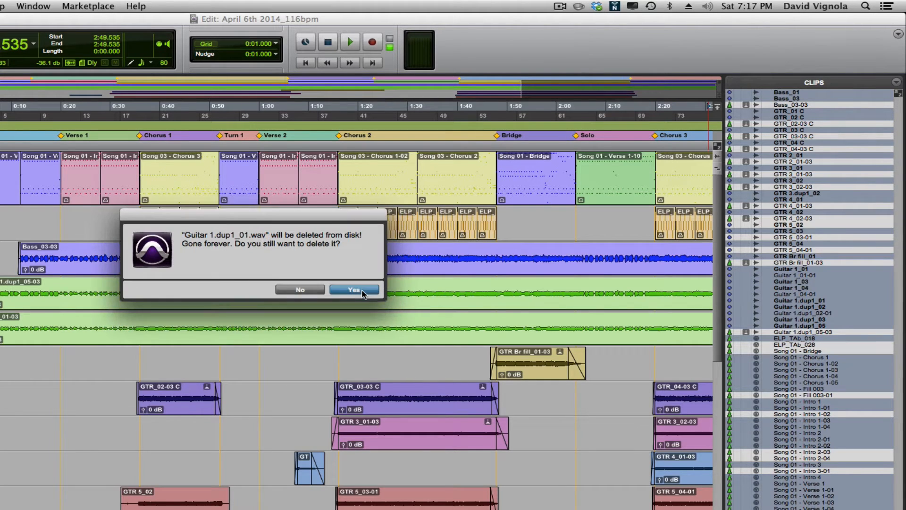
{"action": "left_click", "coordinate": [363, 292]}
{"action": "left_click", "coordinate": [362, 293]}
{"action": "left_click", "coordinate": [362, 292]}
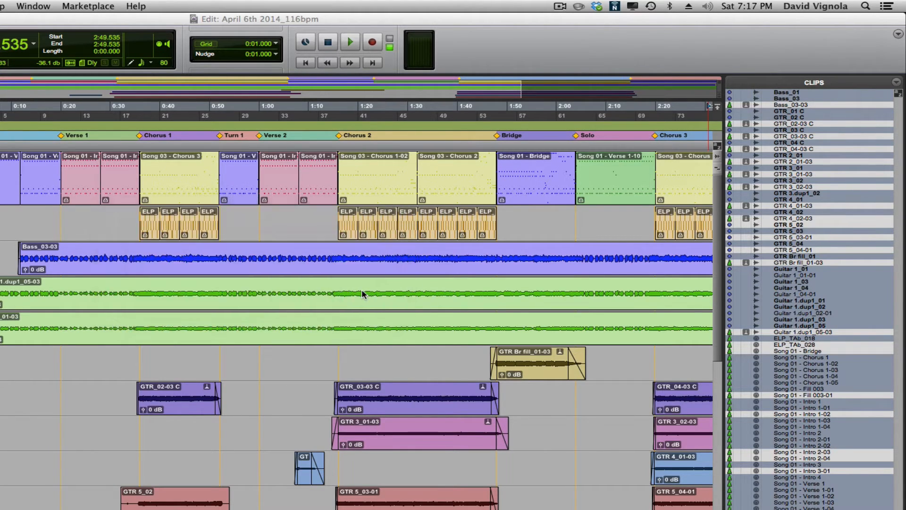
{"action": "key", "text": "KP_Enter"}
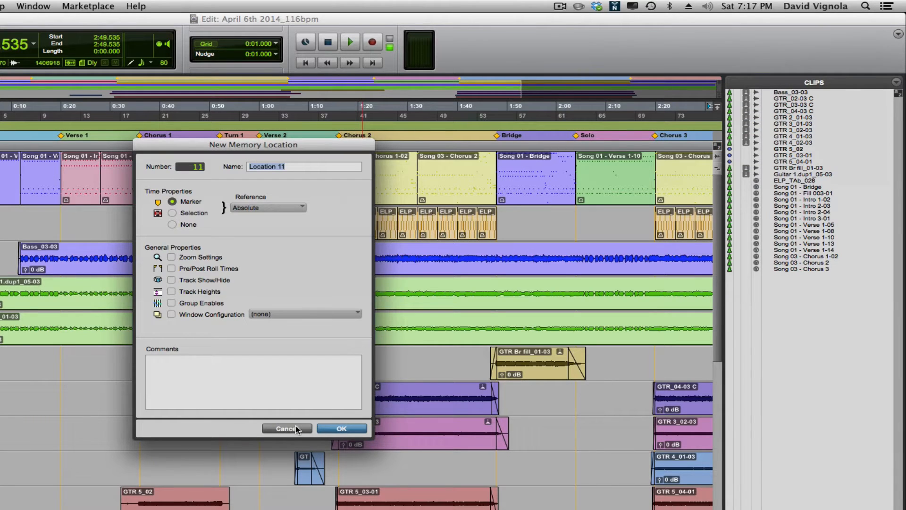
Cancel the New Memory Location prompt, hide the Clips list and open the File menu
{"action": "left_click", "coordinate": [294, 429]}
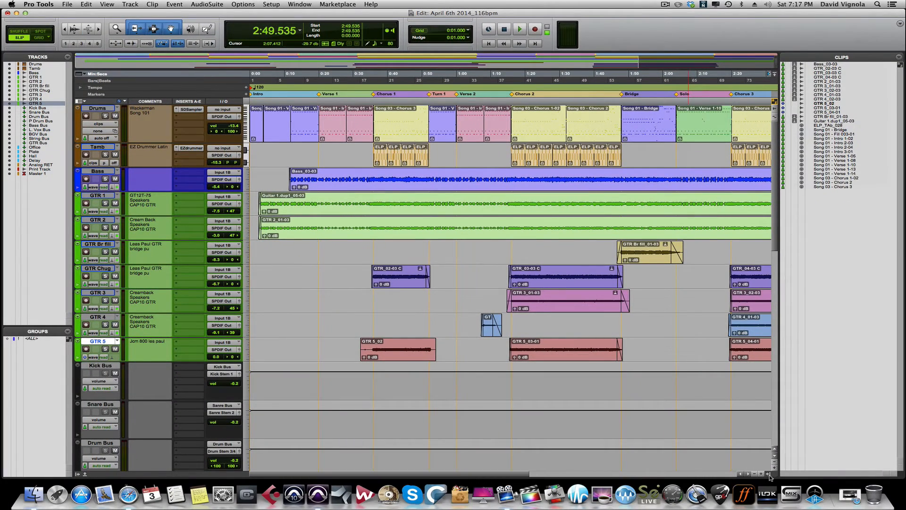
{"action": "left_click", "coordinate": [769, 475]}
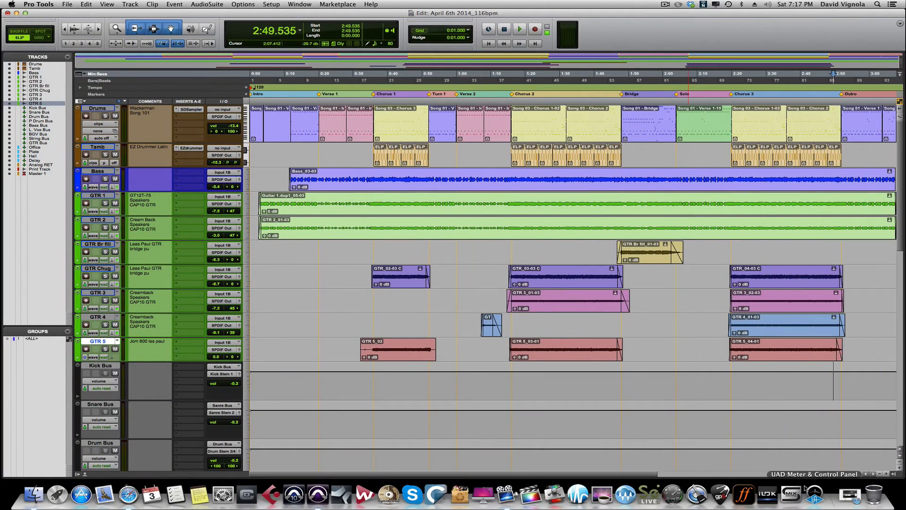
{"action": "left_click", "coordinate": [67, 5]}
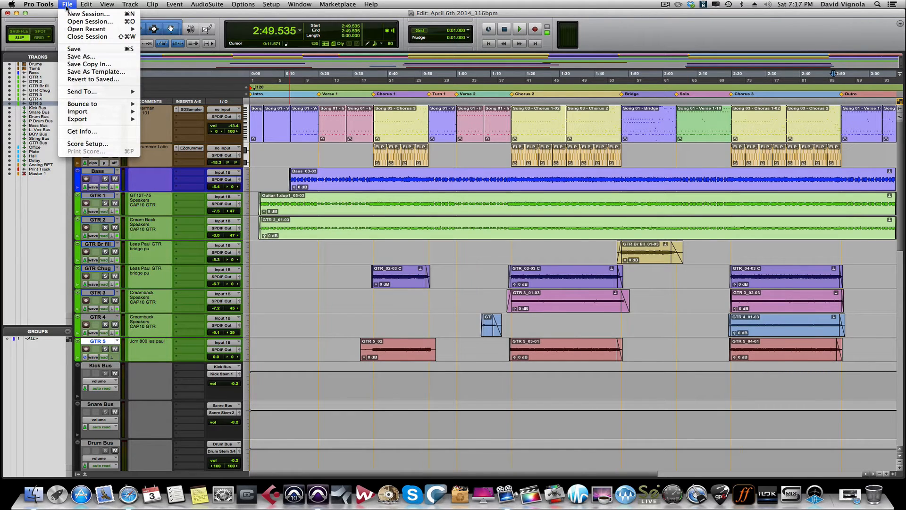
{"action": "left_click", "coordinate": [76, 65]}
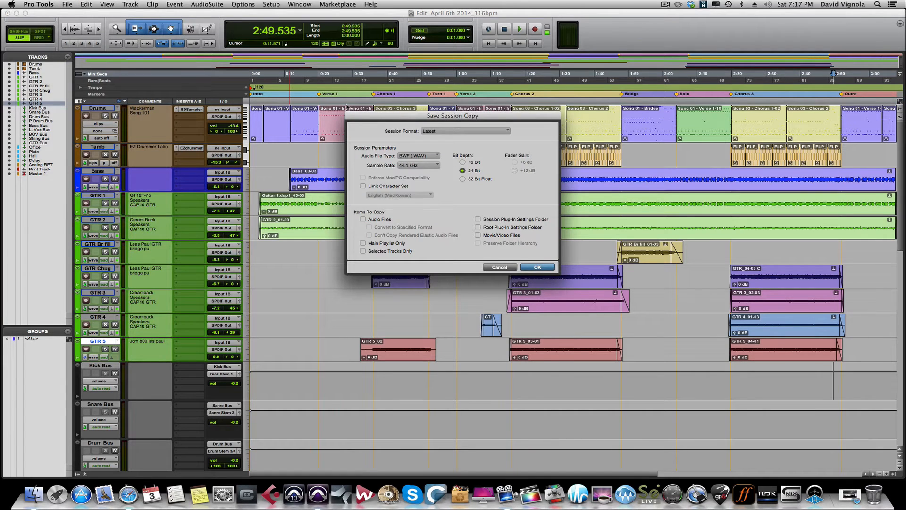
{"action": "left_click_drag", "start_coordinate": [373, 115], "coordinate": [400, 135]}
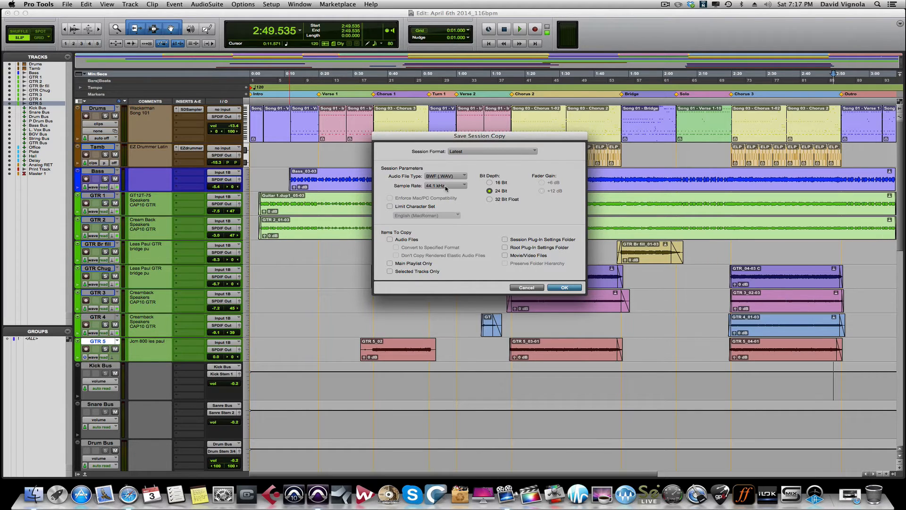
{"action": "left_click", "coordinate": [389, 240]}
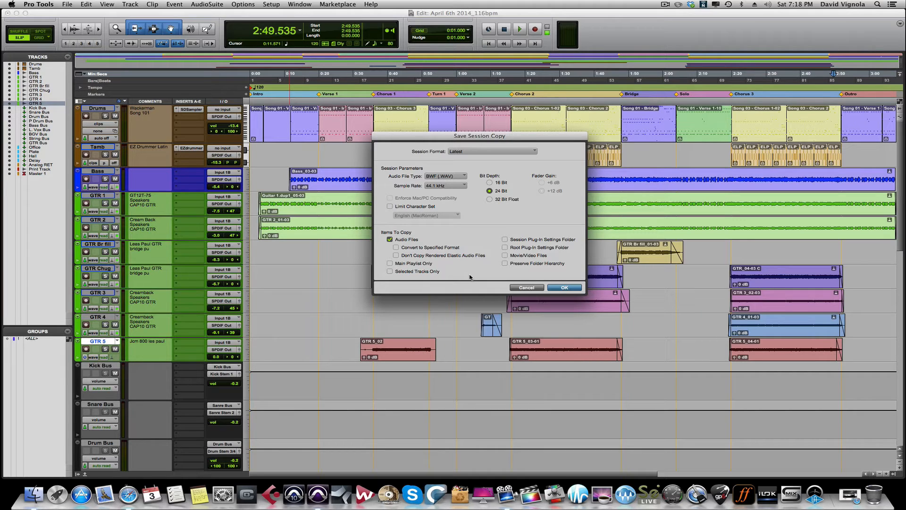
{"action": "left_click", "coordinate": [518, 289]}
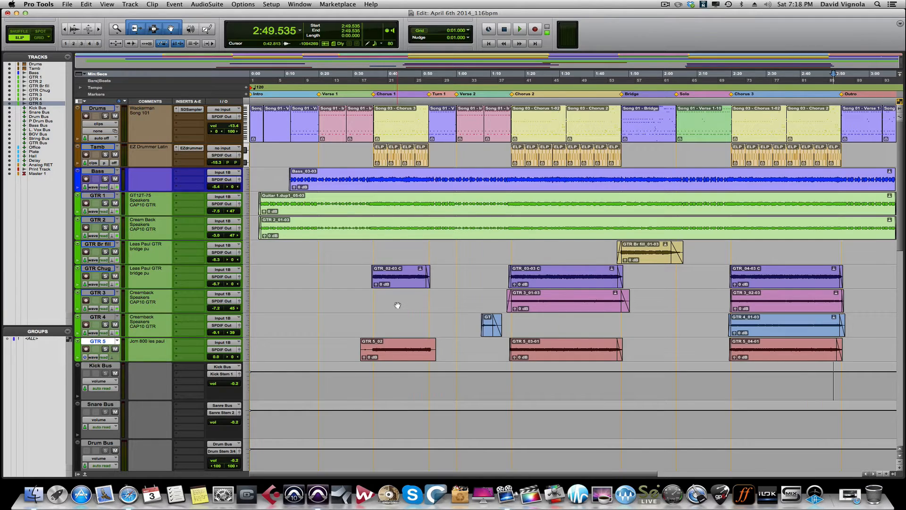
{"action": "key", "text": "super+equal"}
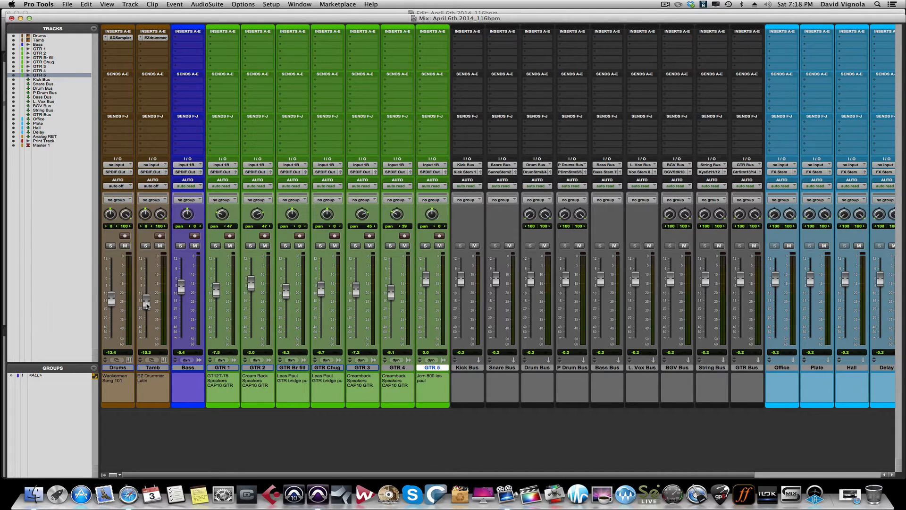
{"action": "left_click", "coordinate": [111, 297], "text": "alt"}
{"action": "left_click", "coordinate": [146, 302], "text": "alt"}
{"action": "left_click", "coordinate": [180, 291], "text": "alt"}
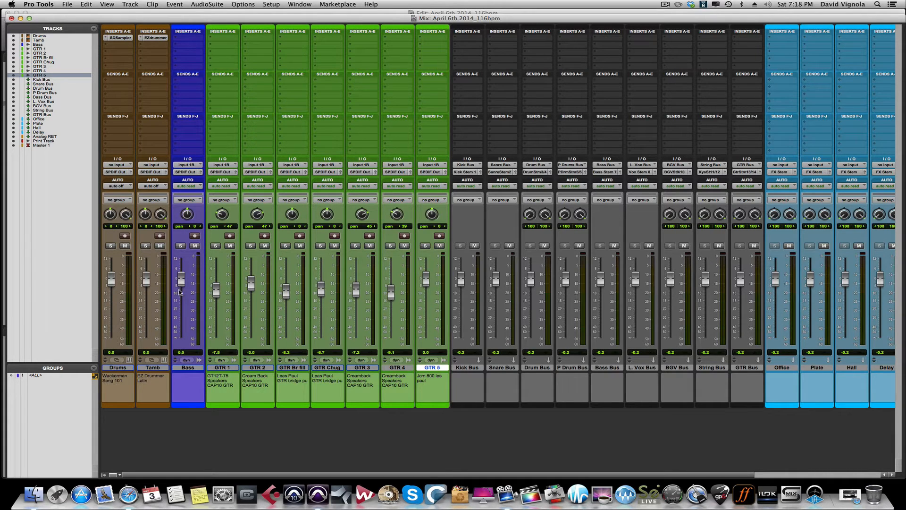
{"action": "left_click", "coordinate": [214, 290], "text": "alt"}
{"action": "left_click", "coordinate": [252, 284], "text": "alt"}
{"action": "left_click", "coordinate": [286, 291], "text": "alt"}
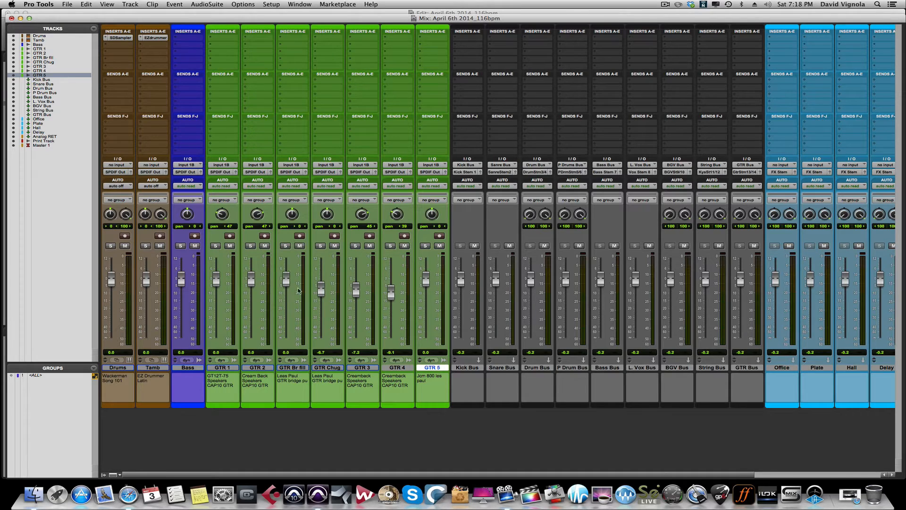
{"action": "left_click", "coordinate": [320, 289], "text": "alt"}
{"action": "left_click", "coordinate": [357, 291], "text": "alt"}
{"action": "left_click", "coordinate": [391, 292], "text": "alt"}
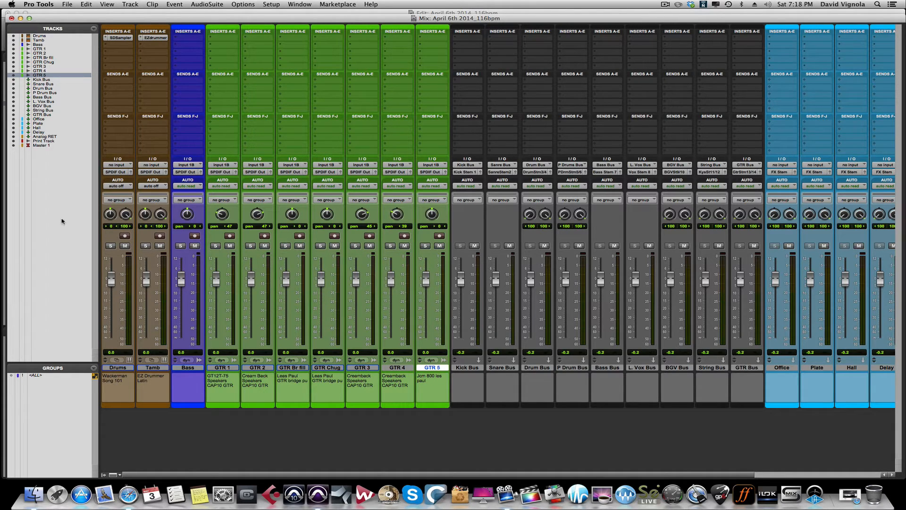
{"action": "left_click", "coordinate": [126, 216], "text": "alt"}
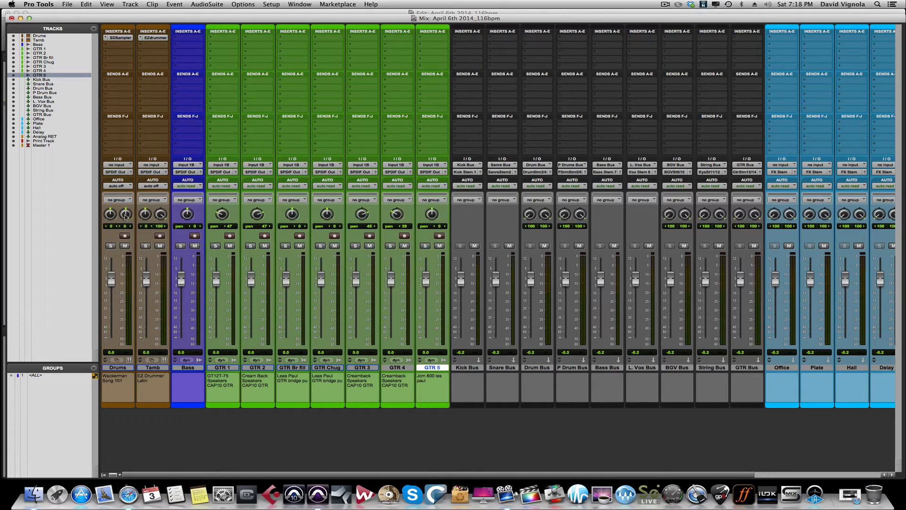
{"action": "left_click", "coordinate": [160, 215], "text": "alt"}
{"action": "left_click", "coordinate": [222, 215], "text": "alt"}
{"action": "left_click", "coordinate": [362, 215], "text": "alt"}
{"action": "left_click", "coordinate": [397, 215], "text": "alt"}
{"action": "key", "text": "super+equal"}
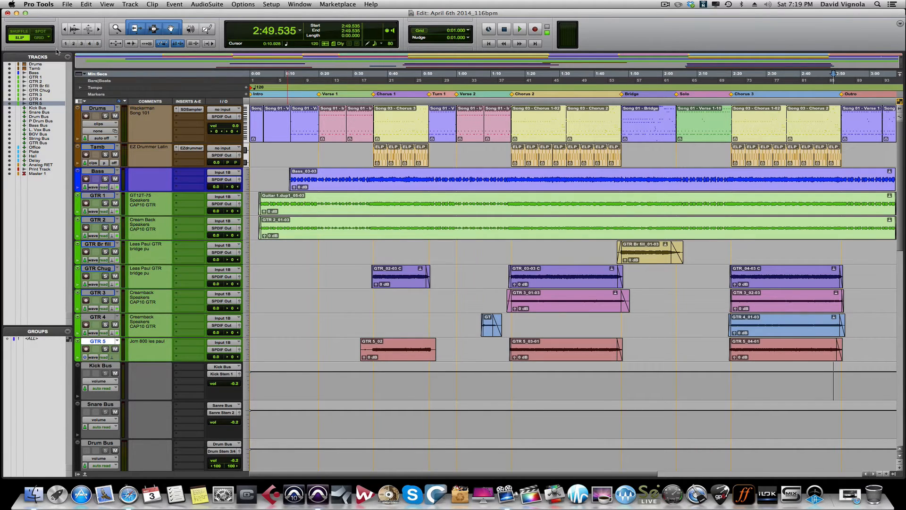
{"action": "key", "text": "super+equal"}
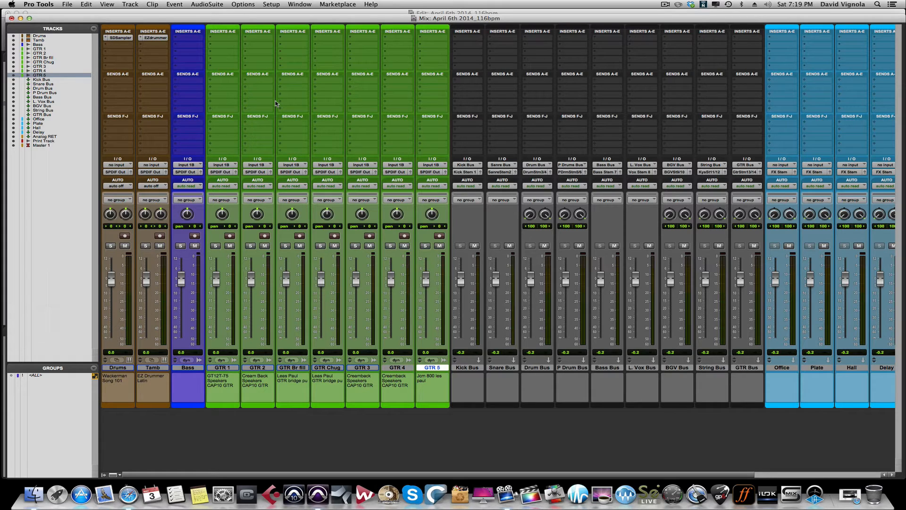
{"action": "key", "text": "super+equal"}
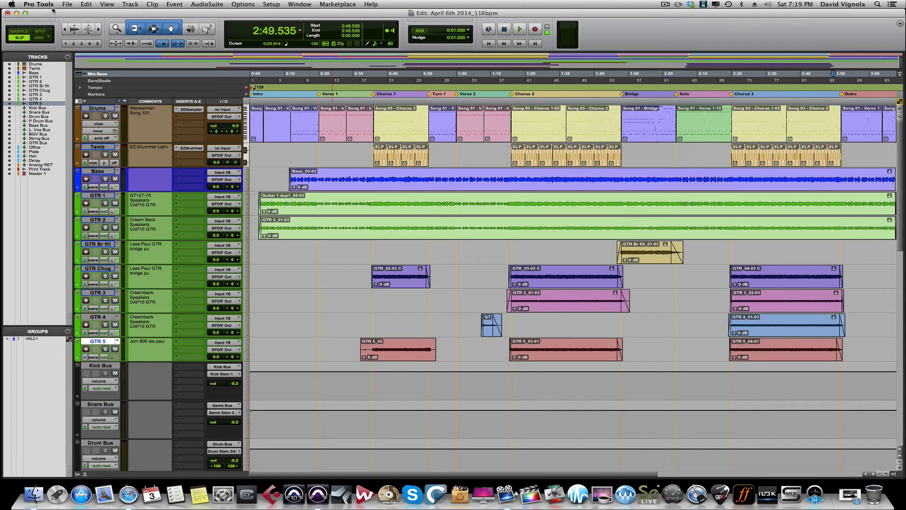
Start Save Copy In with Audio Files included in the copy
{"action": "left_click", "coordinate": [66, 4]}
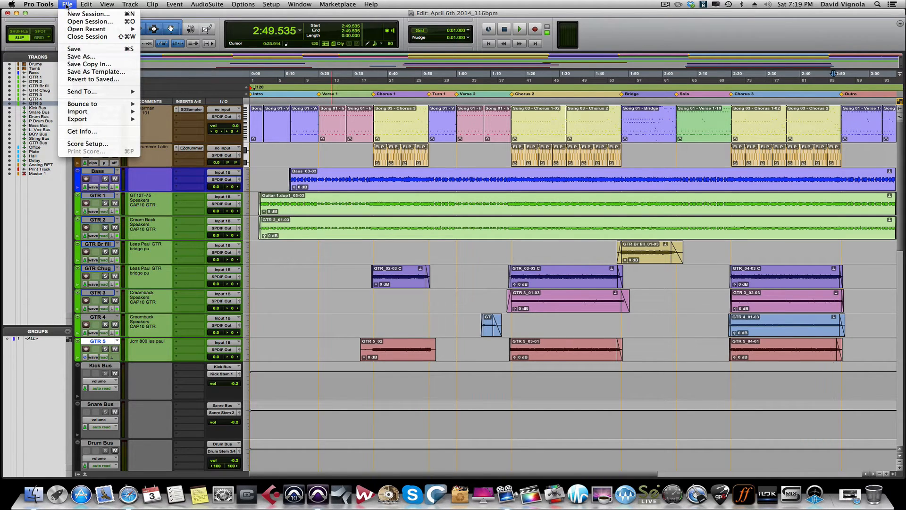
{"action": "left_click", "coordinate": [74, 64]}
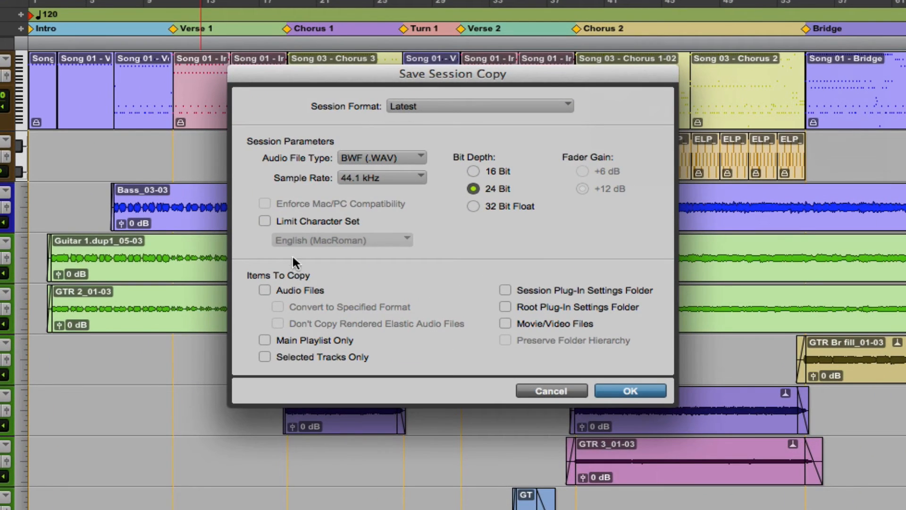
{"action": "left_click", "coordinate": [261, 288]}
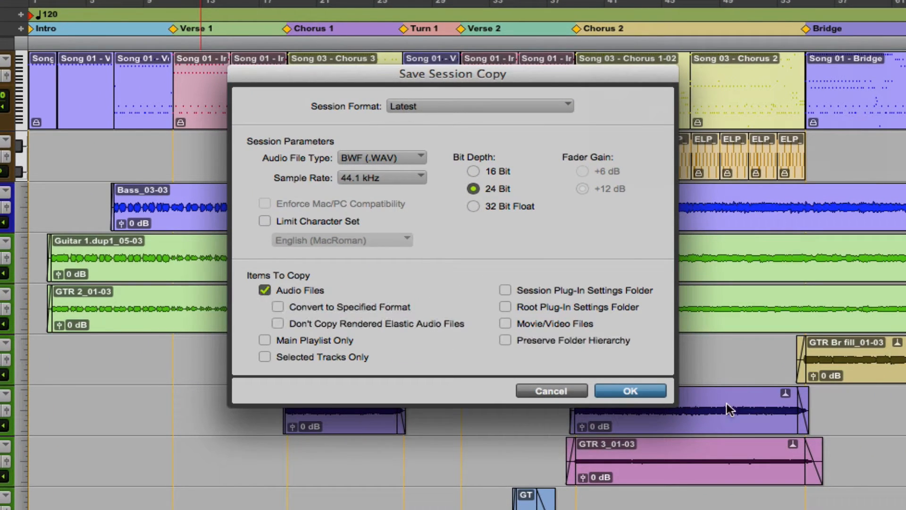
{"action": "left_click", "coordinate": [619, 390]}
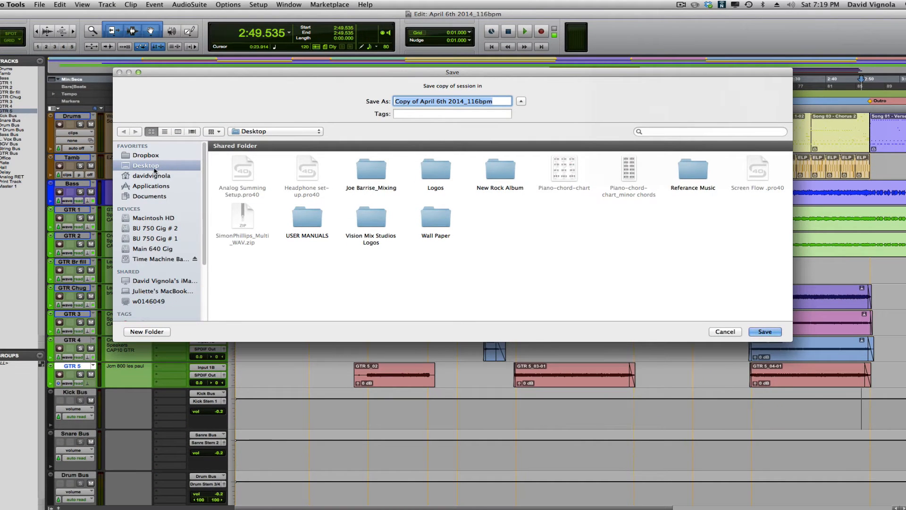
Save the session copy to the Desktop as 'Test Seesion Dropbox'
{"action": "left_click", "coordinate": [151, 176]}
{"action": "left_click", "coordinate": [145, 166]}
{"action": "key", "text": "BackSpace"}
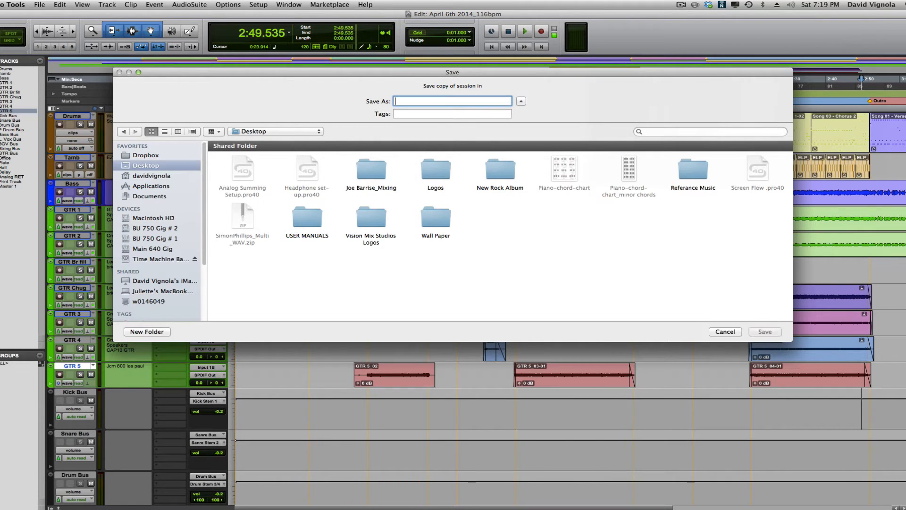
{"action": "type", "text": "Test Seesion"}
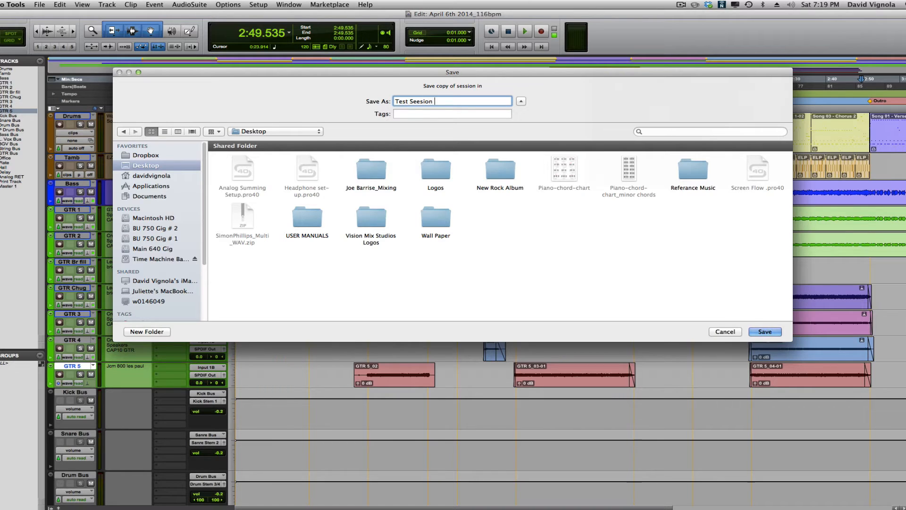
{"action": "type", "text": " Drtop box"}
{"action": "key", "text": "BackSpace"}
{"action": "key", "text": "BackSpace"}
{"action": "key", "text": "BackSpace"}
{"action": "key", "text": "BackSpace"}
{"action": "key", "text": "BackSpace"}
{"action": "key", "text": "BackSpace"}
{"action": "key", "text": "BackSpace"}
{"action": "type", "text": "opbox"}
{"action": "left_click", "coordinate": [764, 331]}
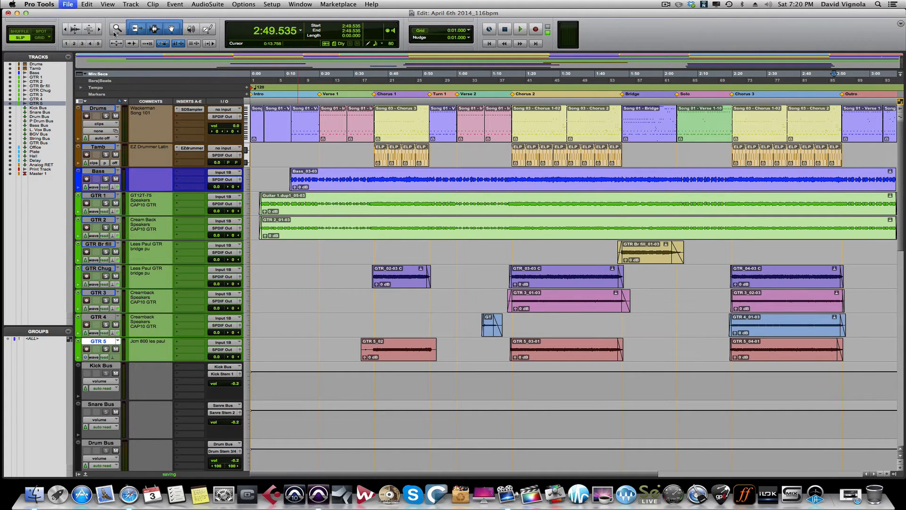
Close the session and turn on Show Desktop Icons from the ScreenFlow menu
{"action": "left_click", "coordinate": [69, 5]}
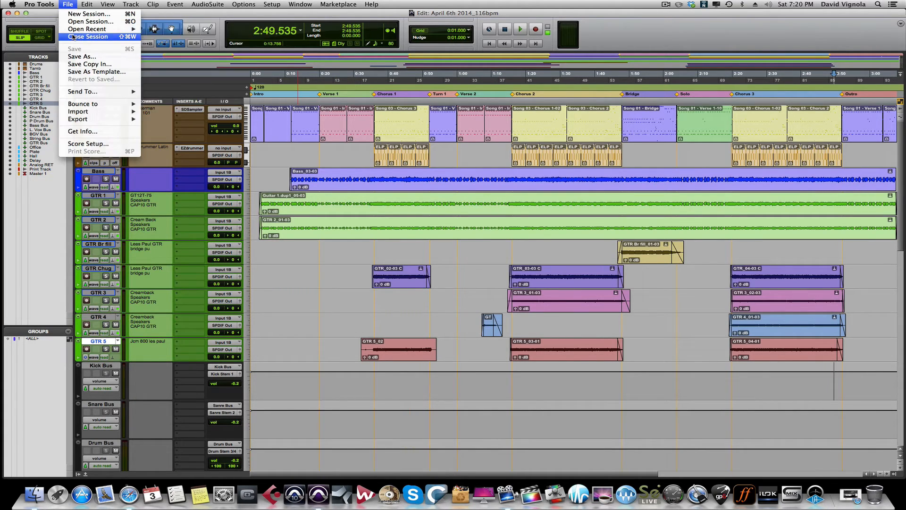
{"action": "left_click", "coordinate": [87, 37]}
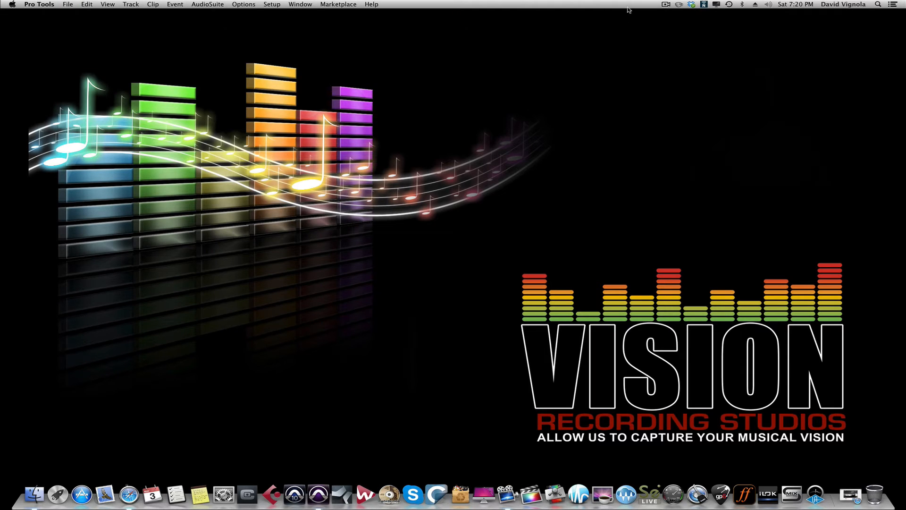
{"action": "left_click", "coordinate": [667, 4]}
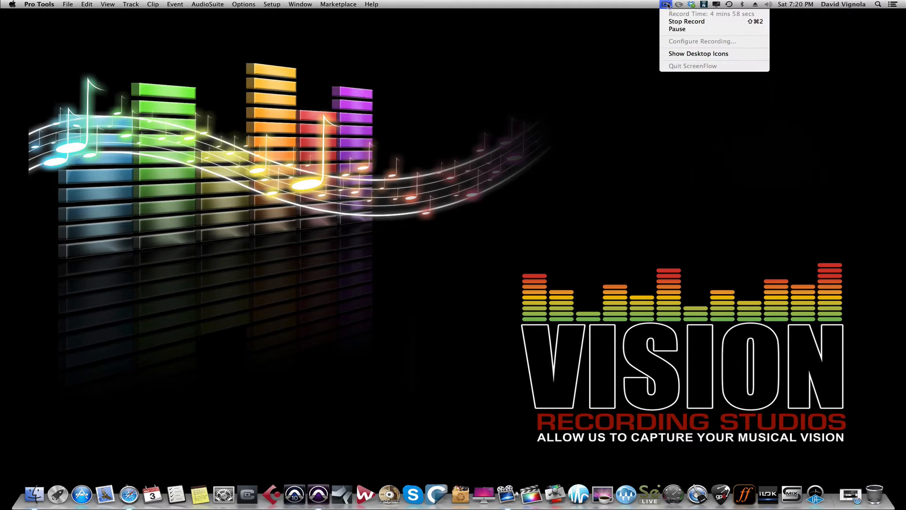
{"action": "left_click", "coordinate": [679, 53]}
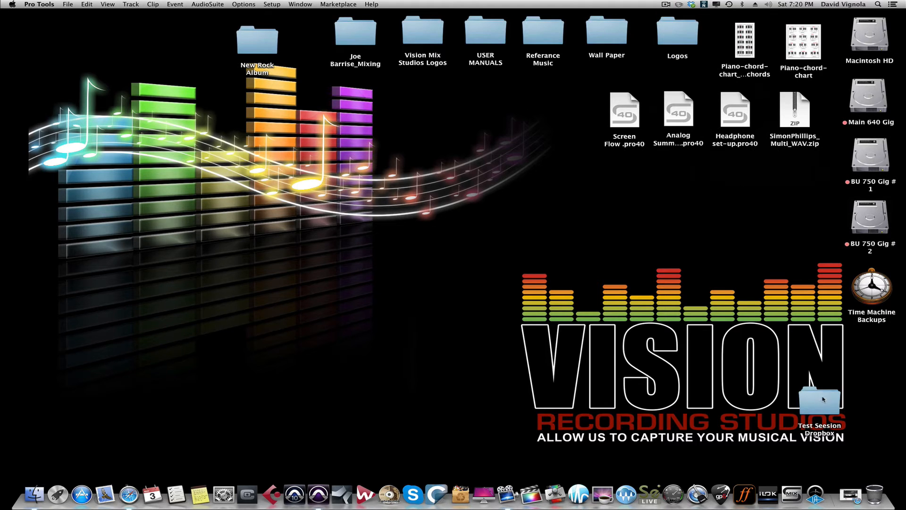
Move the Test Seesion Dropbox folder to the desktop centre and check its session file and Audio Files
{"action": "left_click_drag", "start_coordinate": [824, 399], "coordinate": [466, 262]}
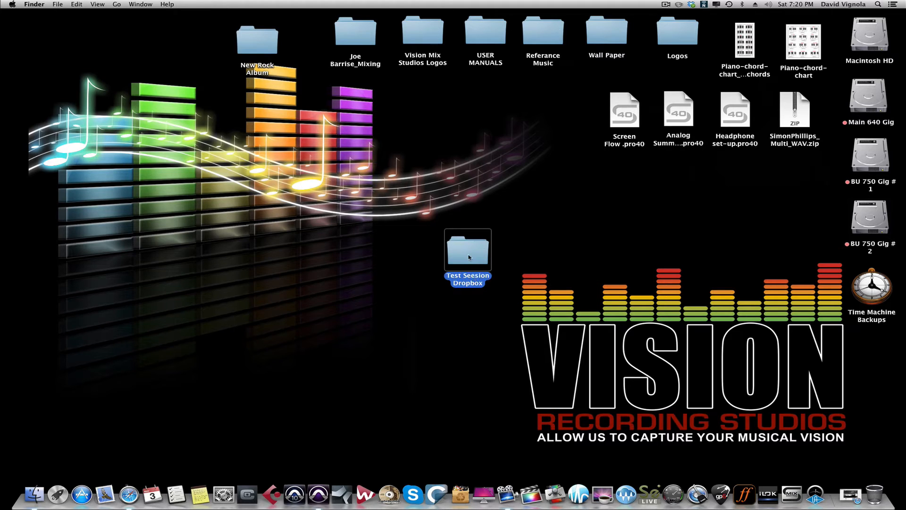
{"action": "double_click", "coordinate": [469, 257]}
{"action": "left_click", "coordinate": [440, 137]}
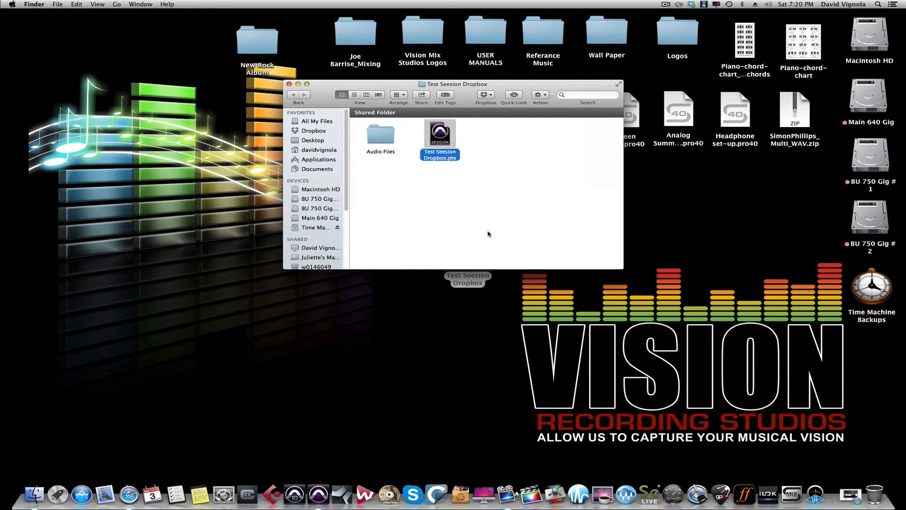
{"action": "double_click", "coordinate": [381, 134]}
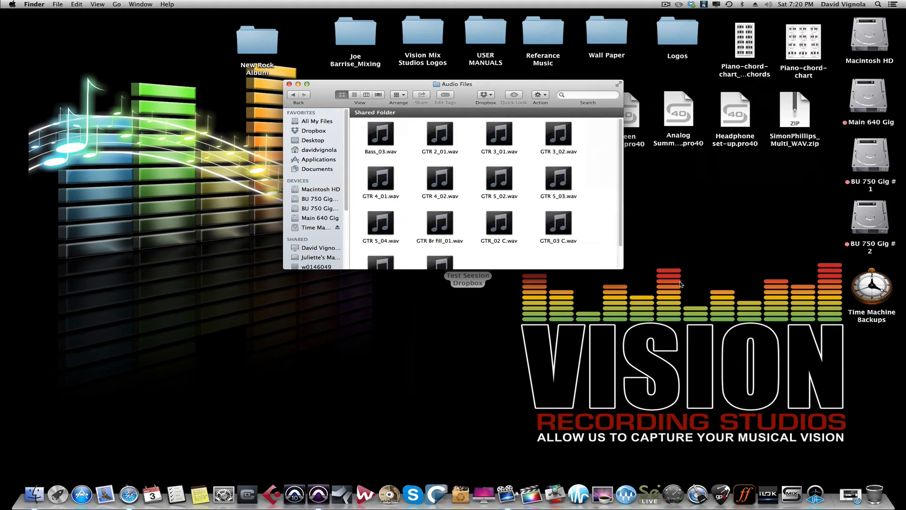
{"action": "left_click_drag", "start_coordinate": [623, 268], "coordinate": [710, 325]}
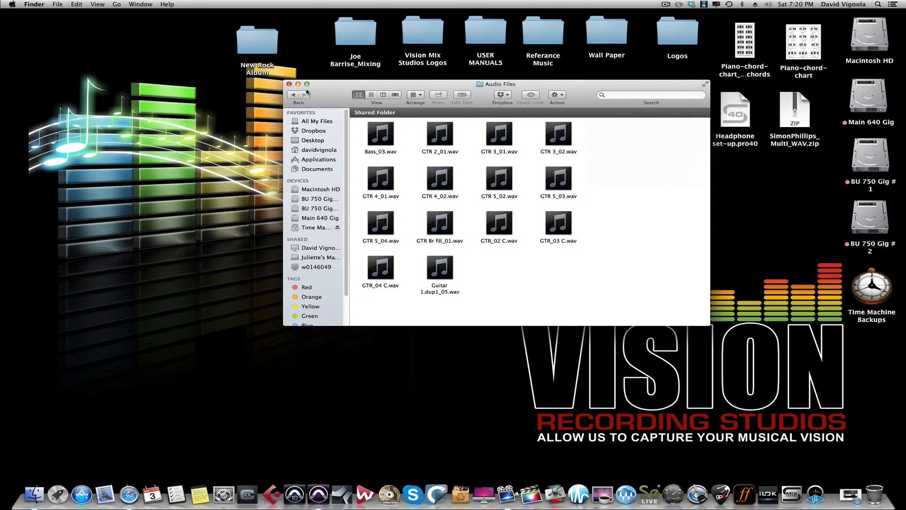
{"action": "left_click", "coordinate": [294, 95]}
{"action": "left_click", "coordinate": [289, 84]}
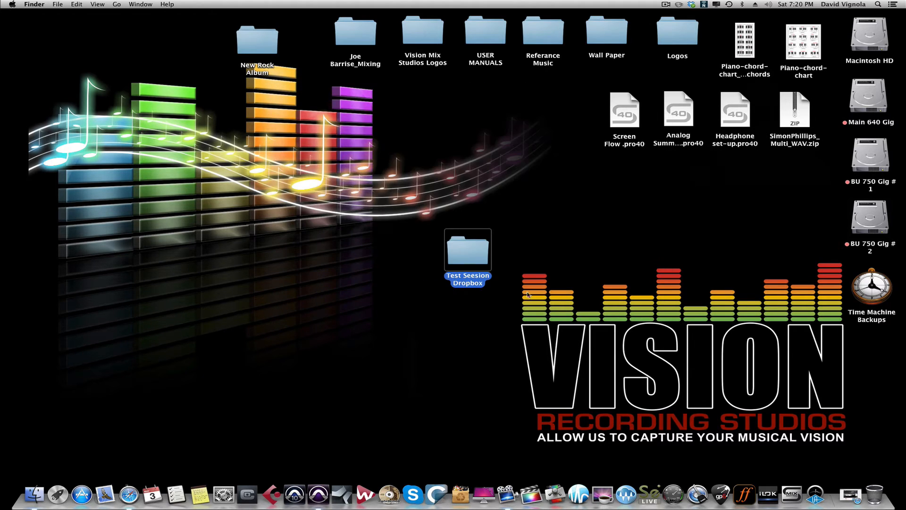
Compress Test Seesion Dropbox into a zip and arrange folder and zip side by side
{"action": "right_click", "coordinate": [465, 250]}
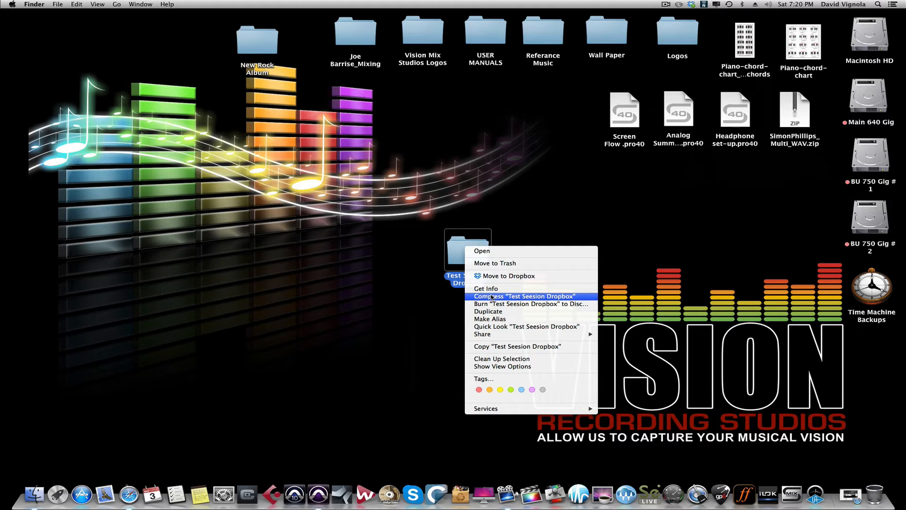
{"action": "left_click", "coordinate": [491, 296]}
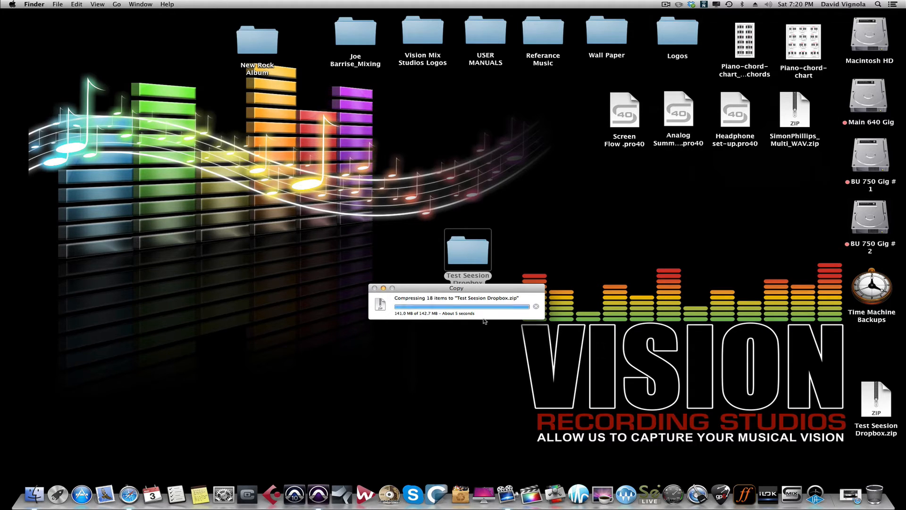
{"action": "left_click_drag", "start_coordinate": [874, 399], "coordinate": [561, 238]}
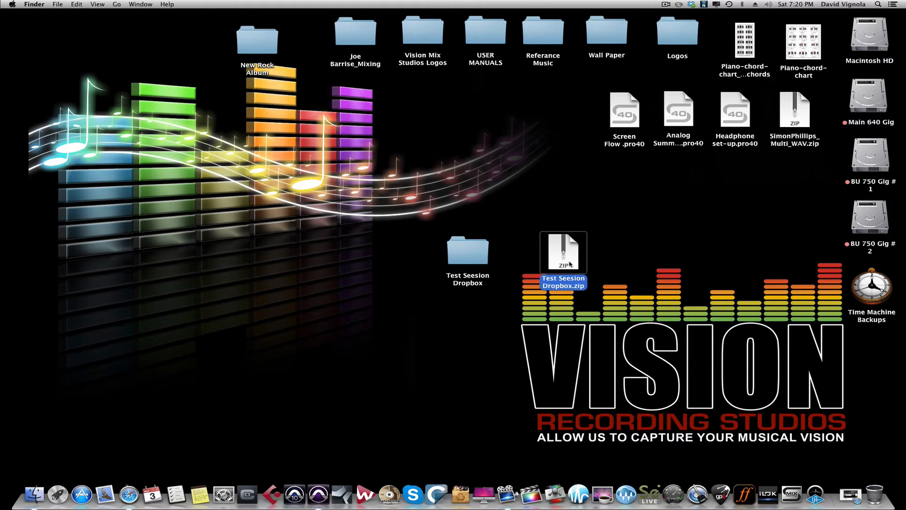
{"action": "left_click_drag", "start_coordinate": [475, 259], "coordinate": [371, 262]}
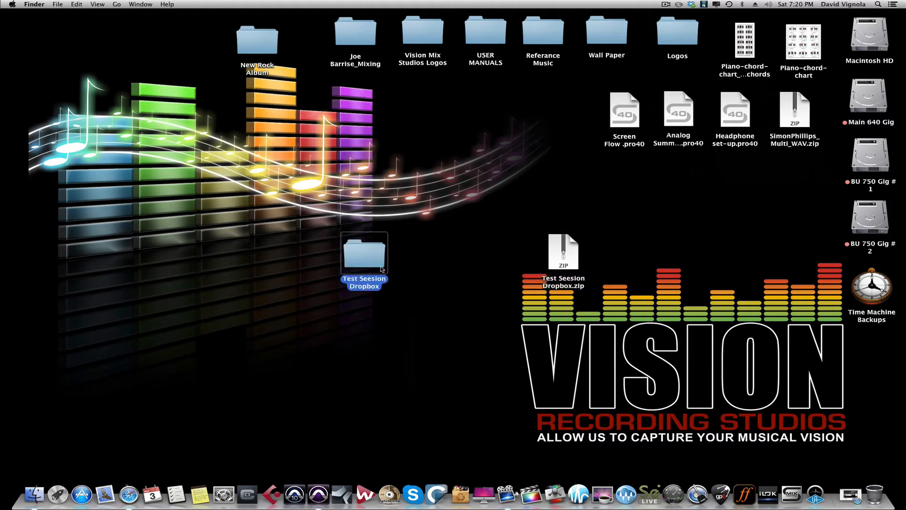
{"action": "left_click_drag", "start_coordinate": [568, 254], "coordinate": [570, 237]}
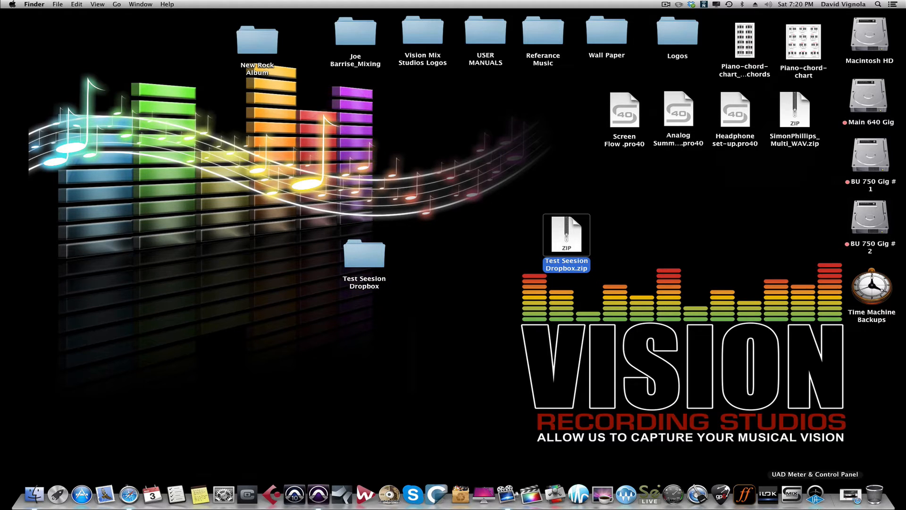
{"action": "right_click", "coordinate": [126, 498]}
Bring Safari forward and go to dropbox from the address bar
{"action": "left_click", "coordinate": [133, 470]}
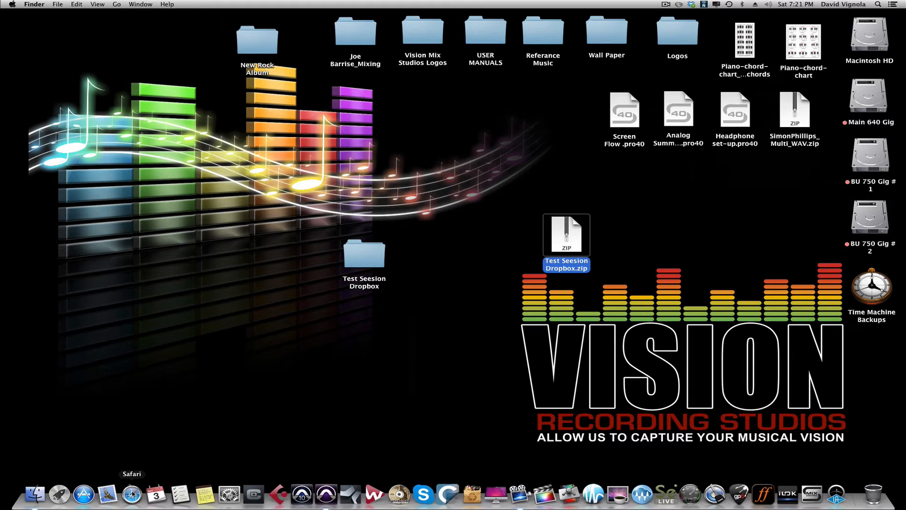
{"action": "left_click", "coordinate": [135, 495]}
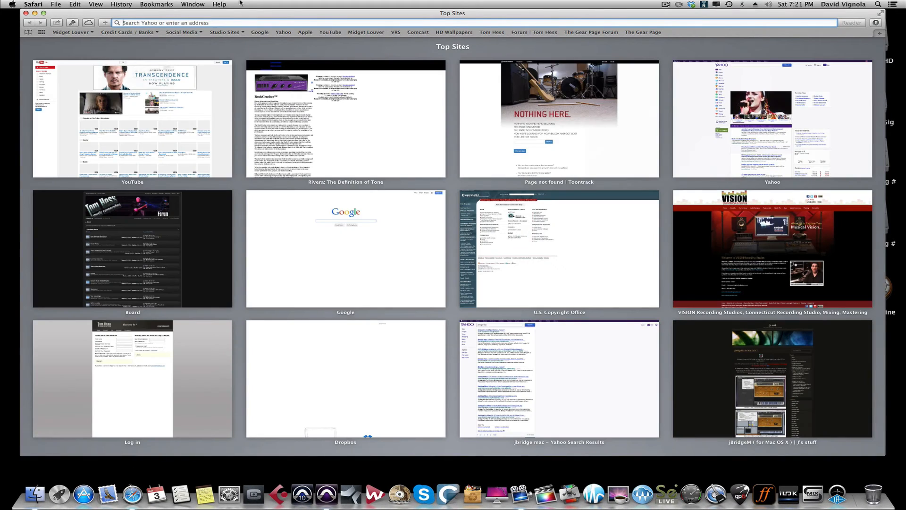
{"action": "type", "text": "dropbox.co"}
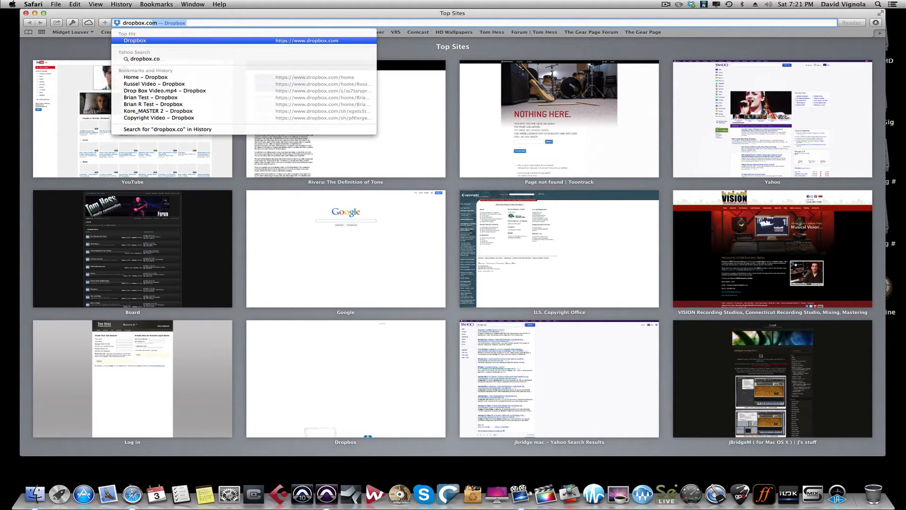
{"action": "key", "text": "Return"}
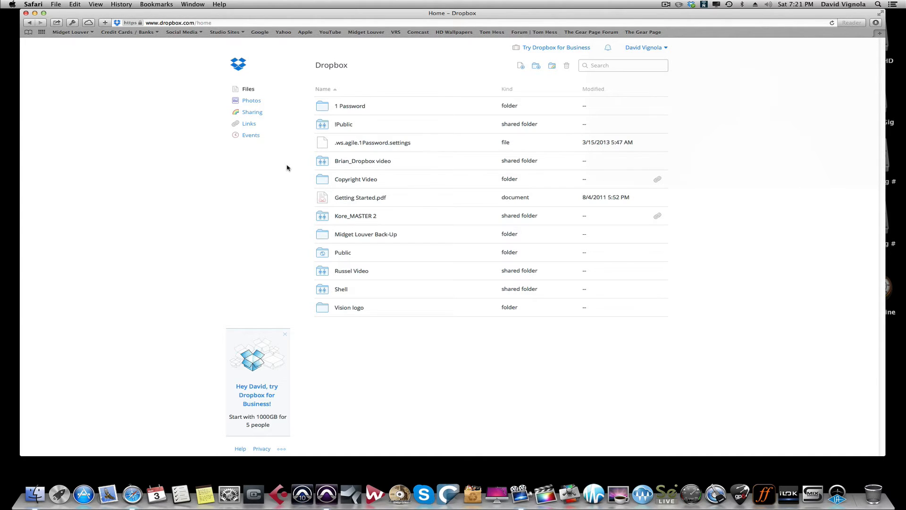
Sign out, then sign in to Dropbox with the account e-mail and password, declining to save it
{"action": "left_click", "coordinate": [657, 49]}
{"action": "left_click", "coordinate": [602, 143]}
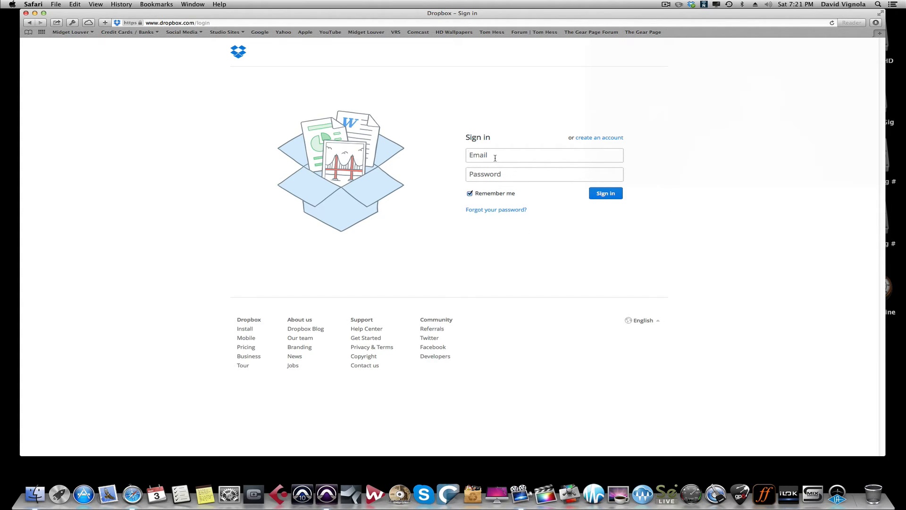
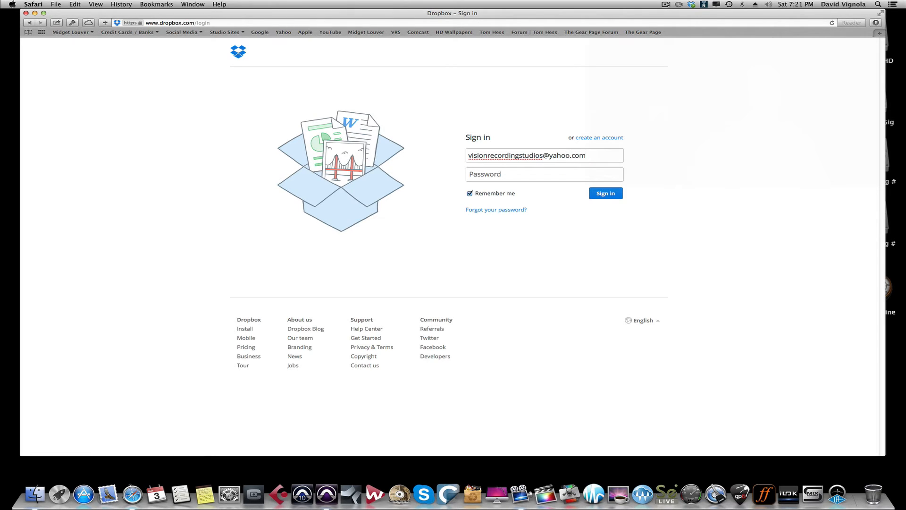
{"action": "left_click", "coordinate": [466, 174]}
{"action": "type", "text": "••"}
{"action": "left_click", "coordinate": [606, 194]}
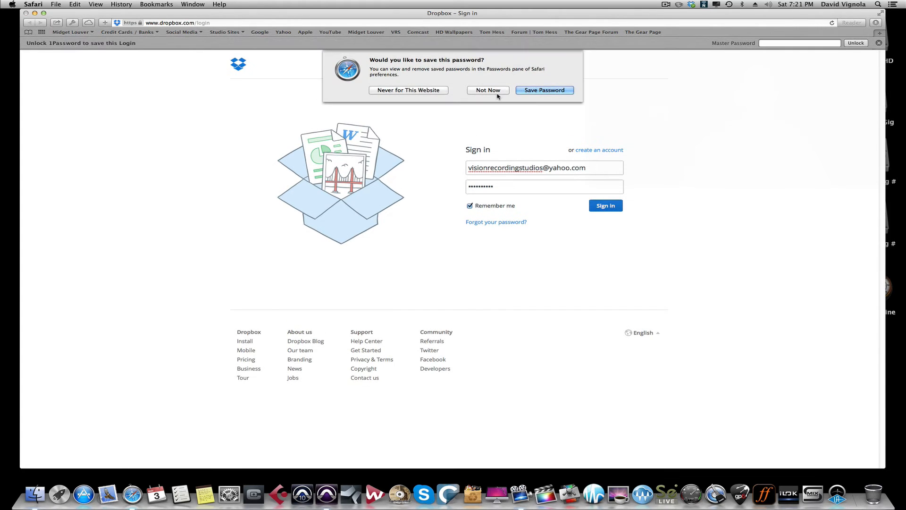
{"action": "left_click", "coordinate": [497, 93]}
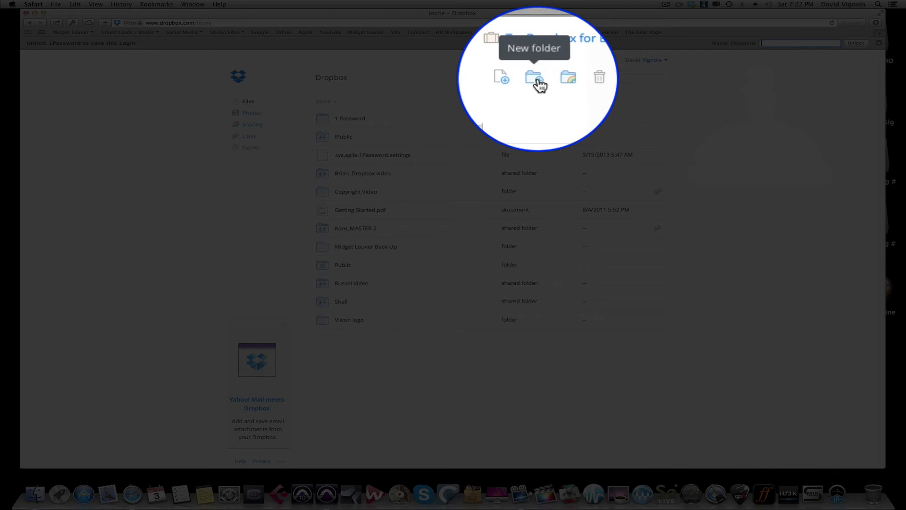
Create a new Dropbox folder and type the name 'Test Seeasion PT DB'
{"action": "left_click", "coordinate": [536, 80]}
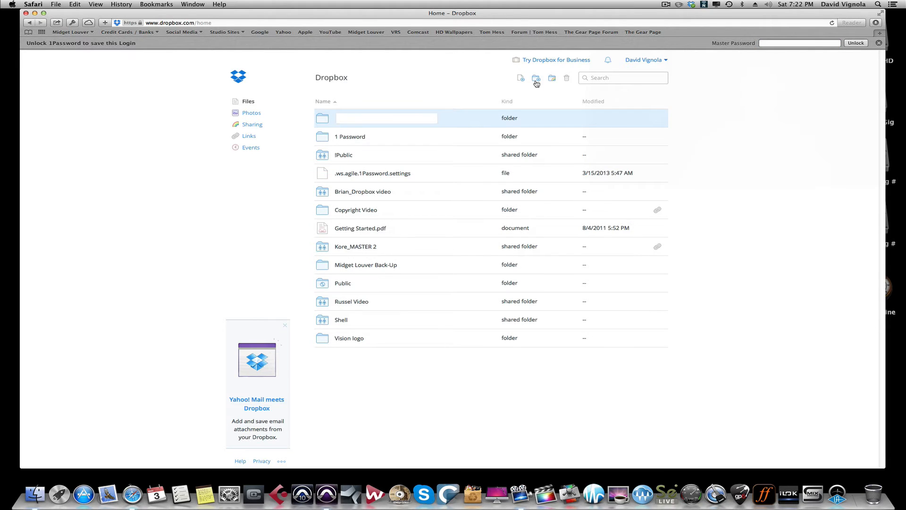
{"action": "type", "text": "Test Seeasion PT"}
{"action": "type", "text": "DB"}
Correct the folder name to 'Test Session PT DB', confirm it, and open the empty folder
{"action": "right_click", "coordinate": [368, 119]}
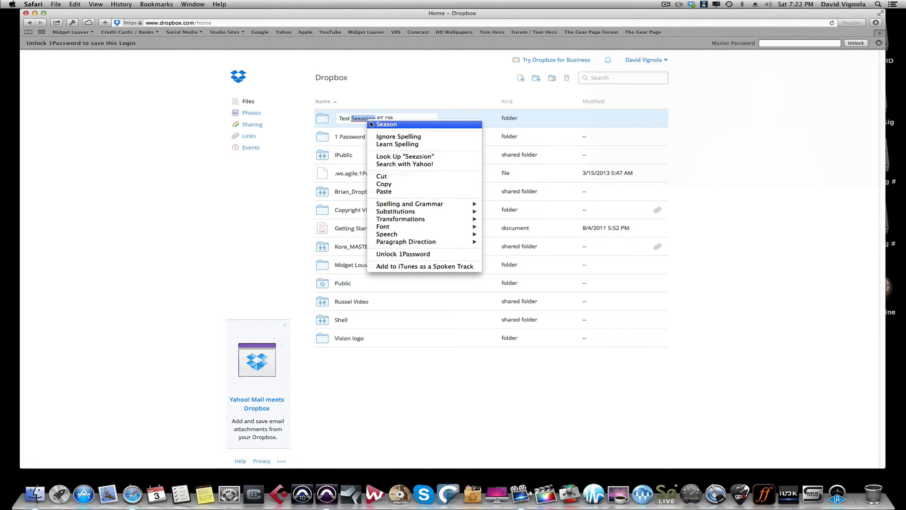
{"action": "left_click", "coordinate": [380, 118]}
{"action": "key", "text": "Left"}
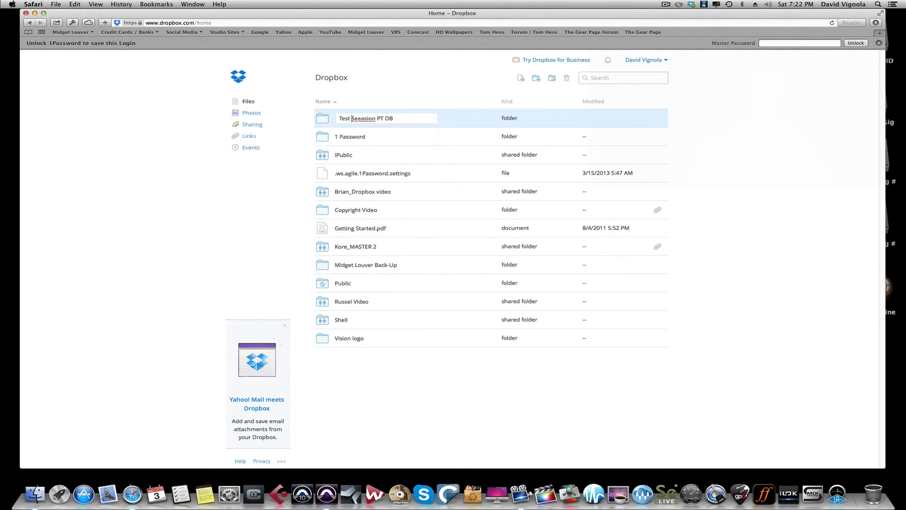
{"action": "key", "text": "BackSpace"}
{"action": "key", "text": "BackSpace"}
{"action": "type", "text": "s"}
{"action": "key", "text": "BackSpace"}
{"action": "type", "text": "s"}
{"action": "key", "text": "Return"}
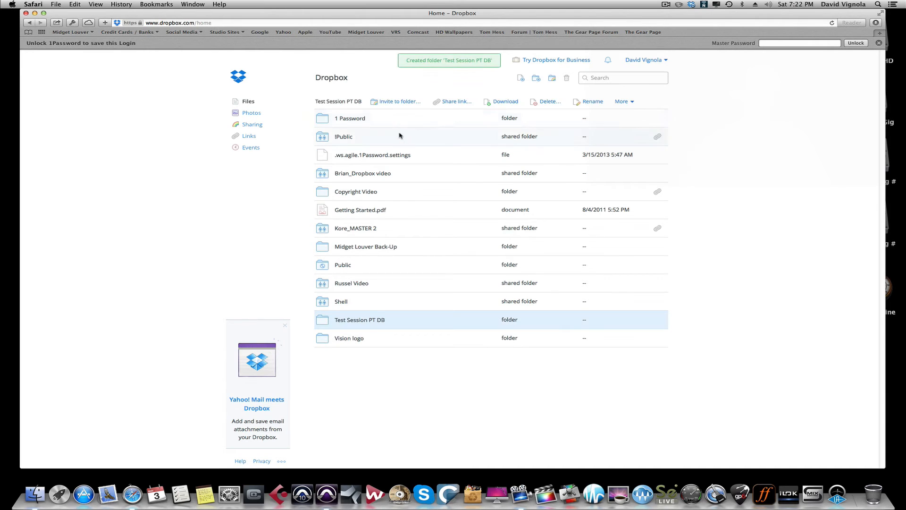
{"action": "left_click", "coordinate": [375, 324]}
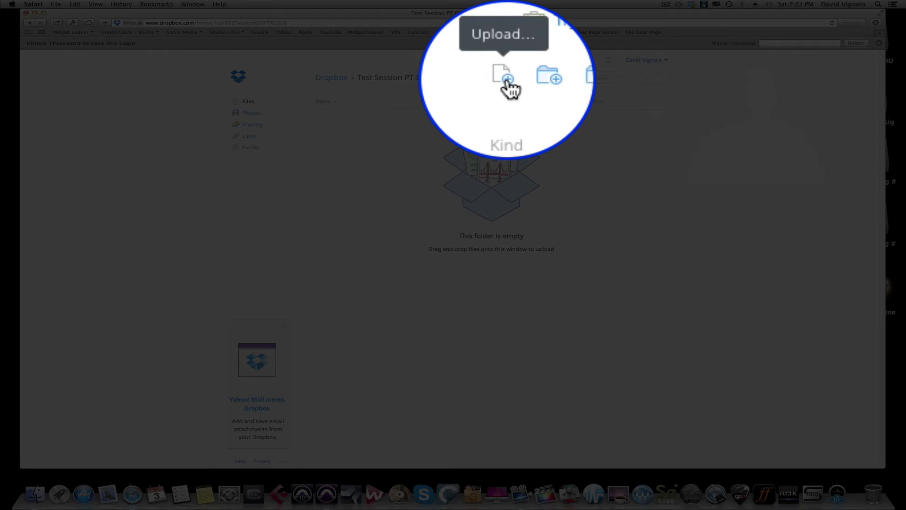
Upload Test Seesion Dropbox.zip (121.84 MB) from the Desktop into Test Session PT DB
{"action": "left_click", "coordinate": [506, 78]}
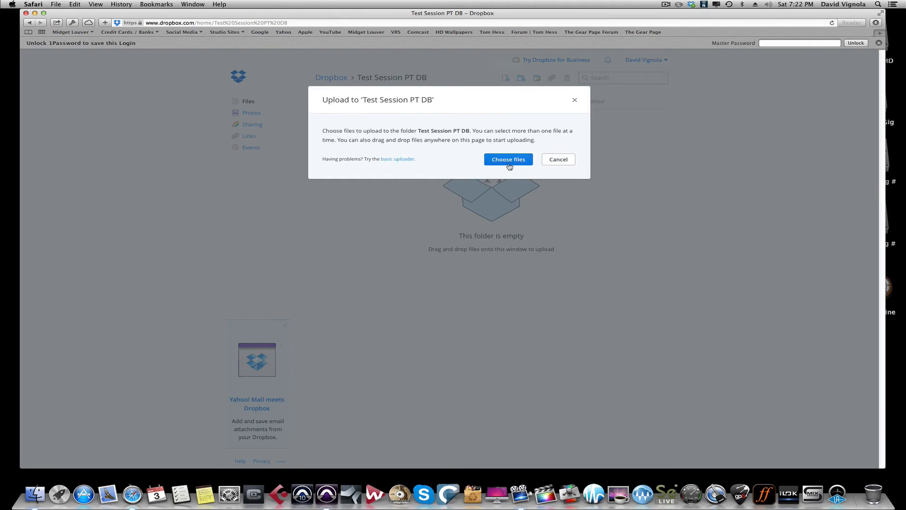
{"action": "left_click", "coordinate": [508, 160]}
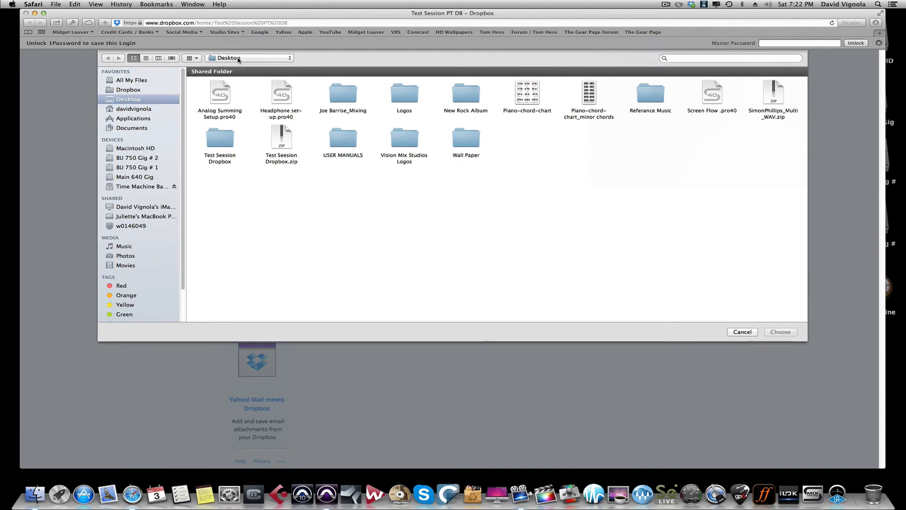
{"action": "left_click", "coordinate": [281, 143]}
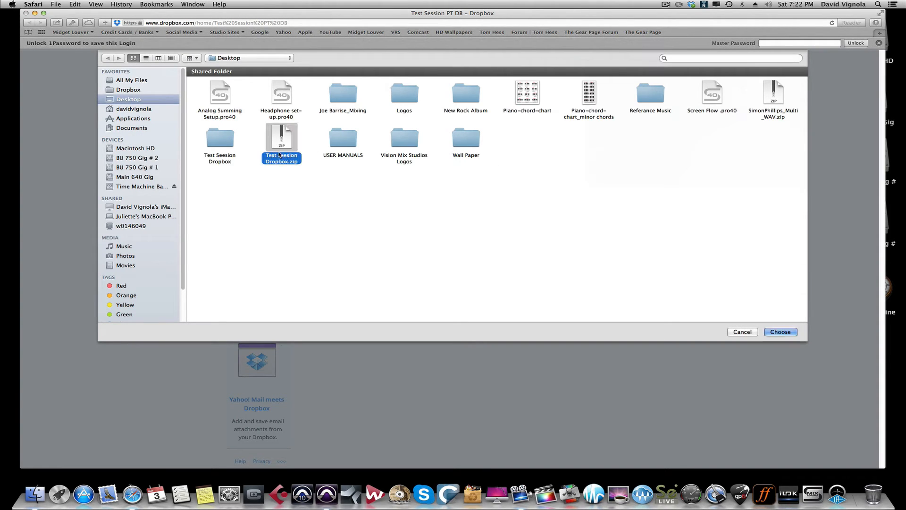
{"action": "left_click", "coordinate": [781, 332]}
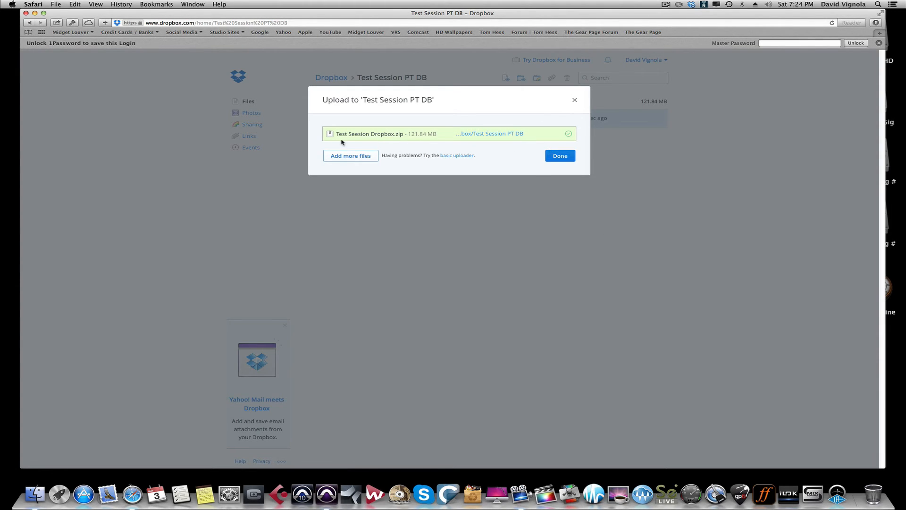
{"action": "left_click", "coordinate": [561, 157]}
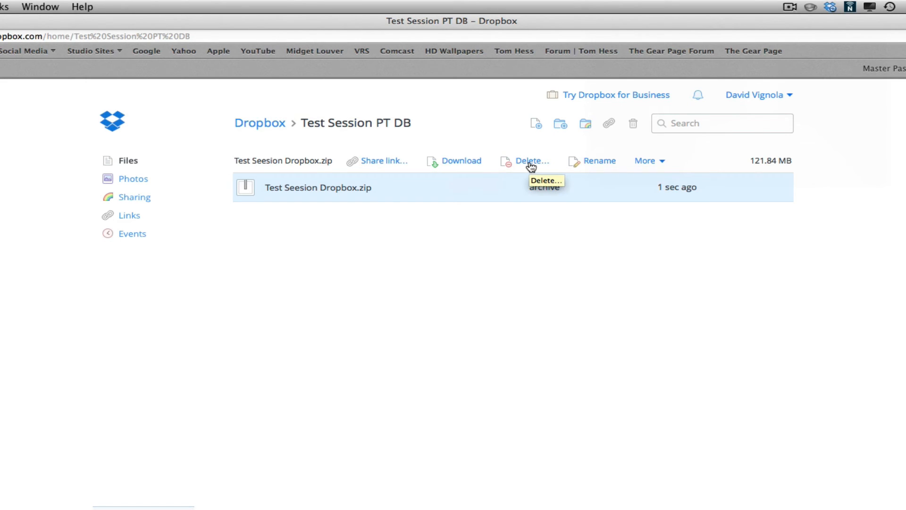
Email a share link for Test Seesion Dropbox.zip to the recipient's address with a short greeting
{"action": "left_click", "coordinate": [663, 162]}
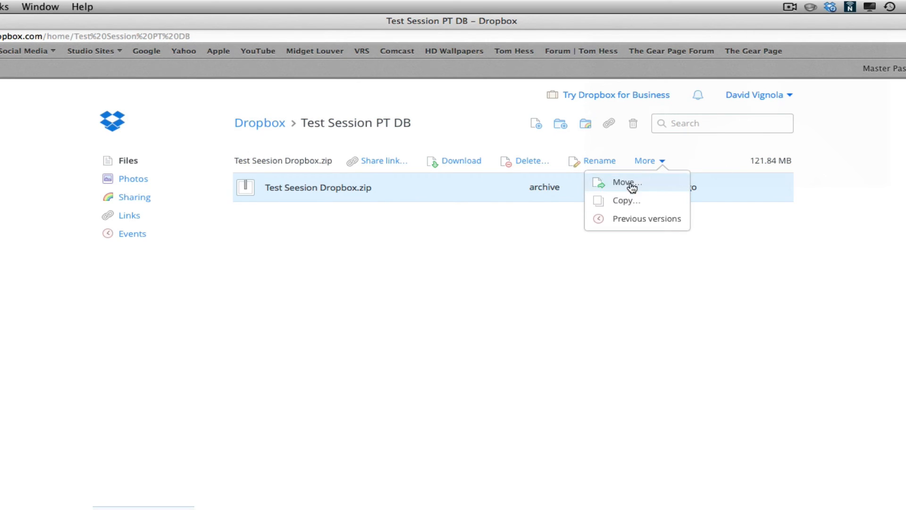
{"action": "left_click", "coordinate": [695, 155]}
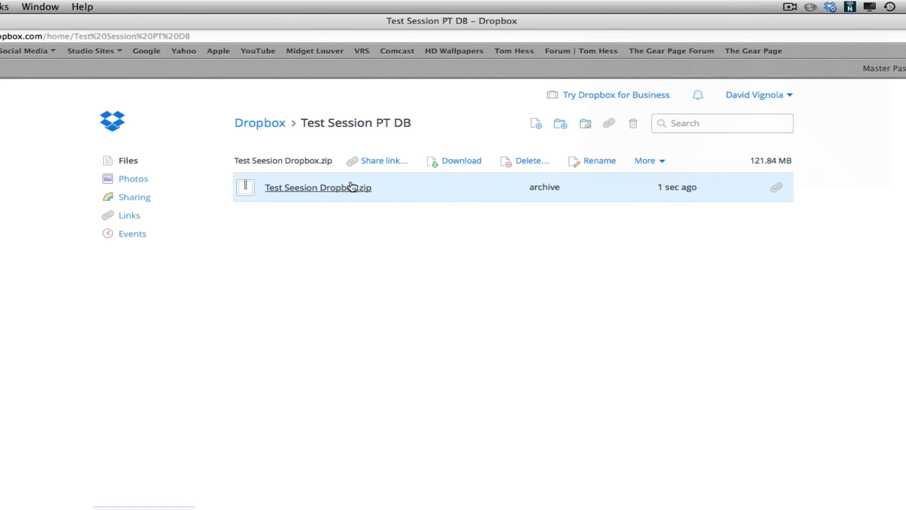
{"action": "left_click", "coordinate": [375, 164]}
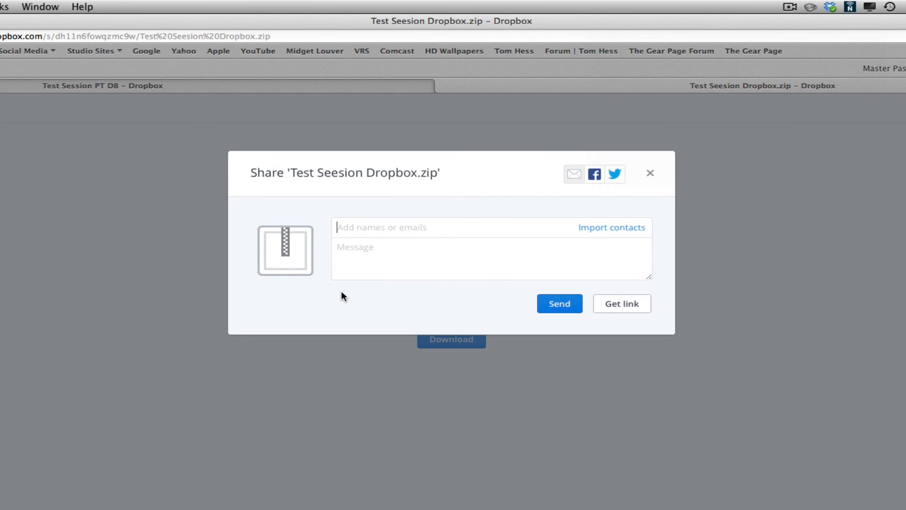
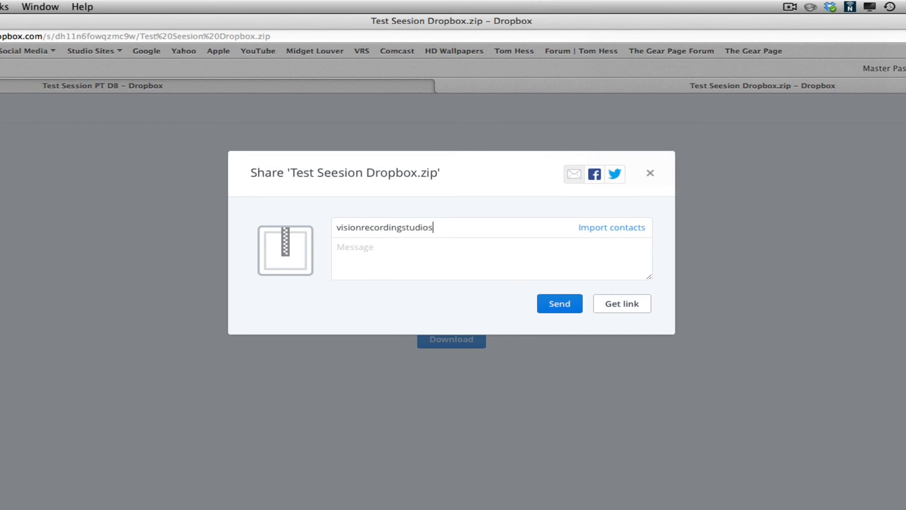
{"action": "key", "text": "Return"}
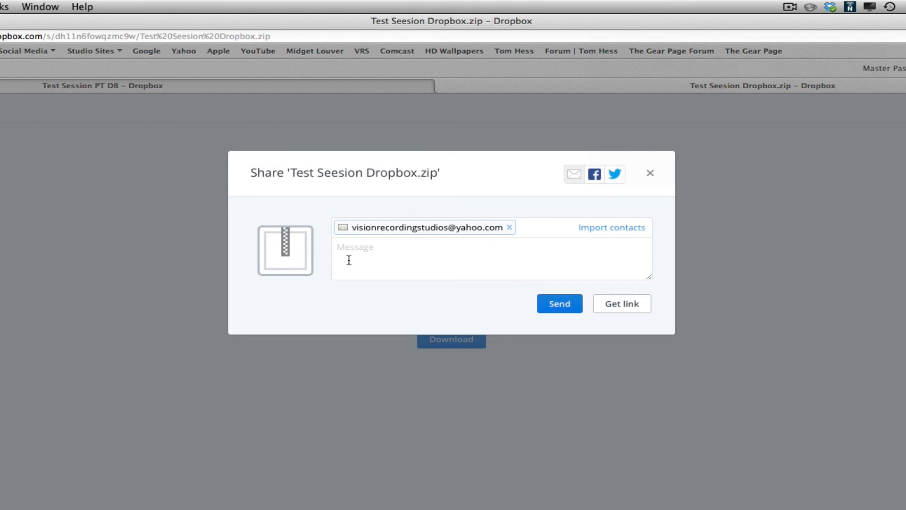
{"action": "type", "text": "Here you go David!"}
{"action": "left_click", "coordinate": [557, 304]}
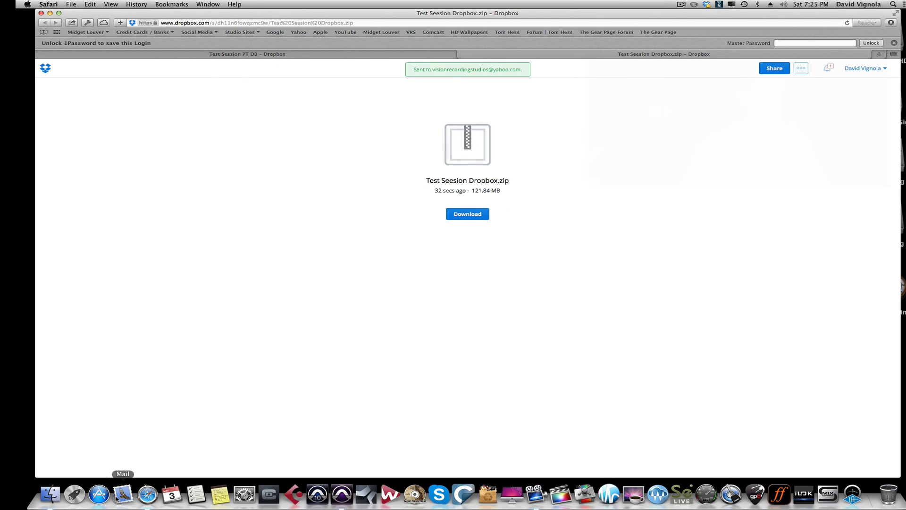
{"action": "left_click", "coordinate": [123, 493]}
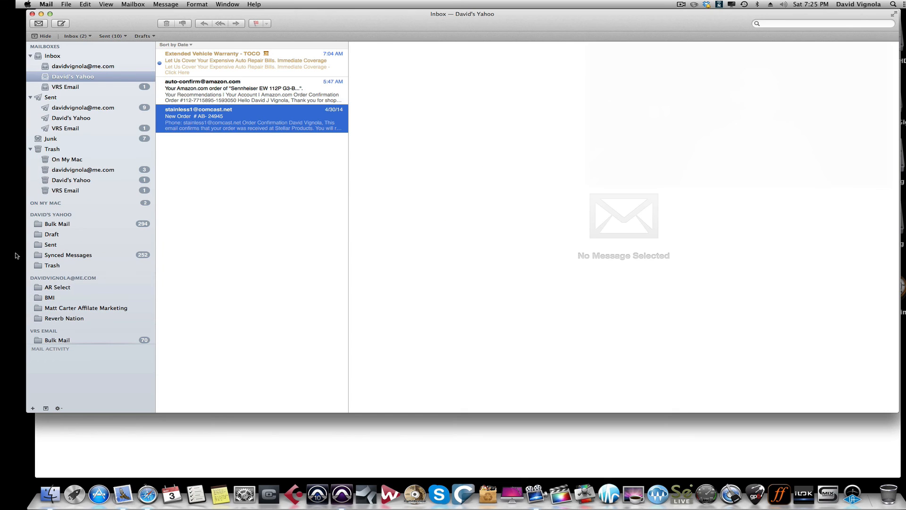
Verify the Dropbox share email in VRS Email, delete it and the YouTube notice, then close Mail
{"action": "left_click", "coordinate": [61, 87]}
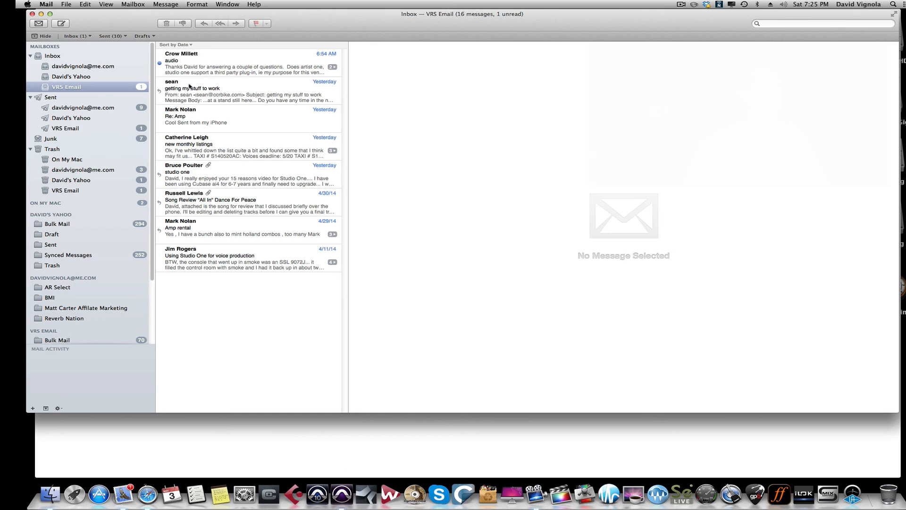
{"action": "left_click", "coordinate": [188, 70]}
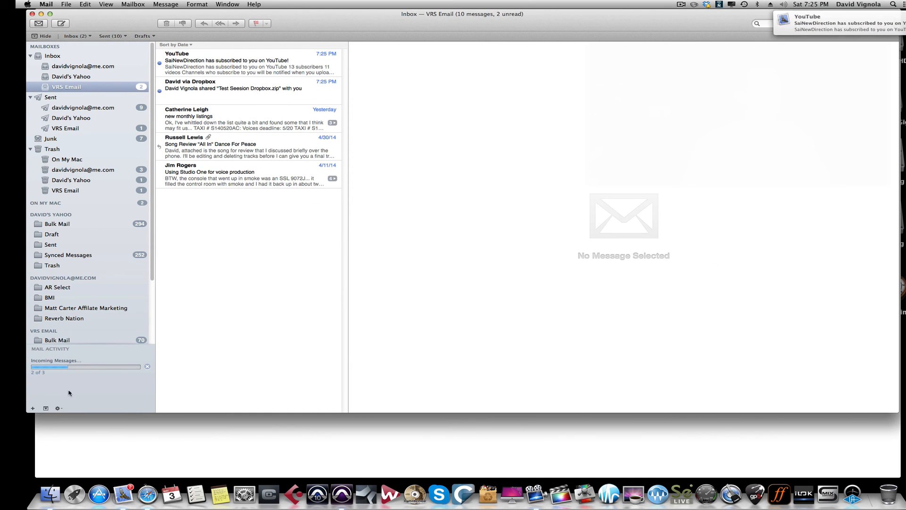
{"action": "left_click", "coordinate": [233, 94]}
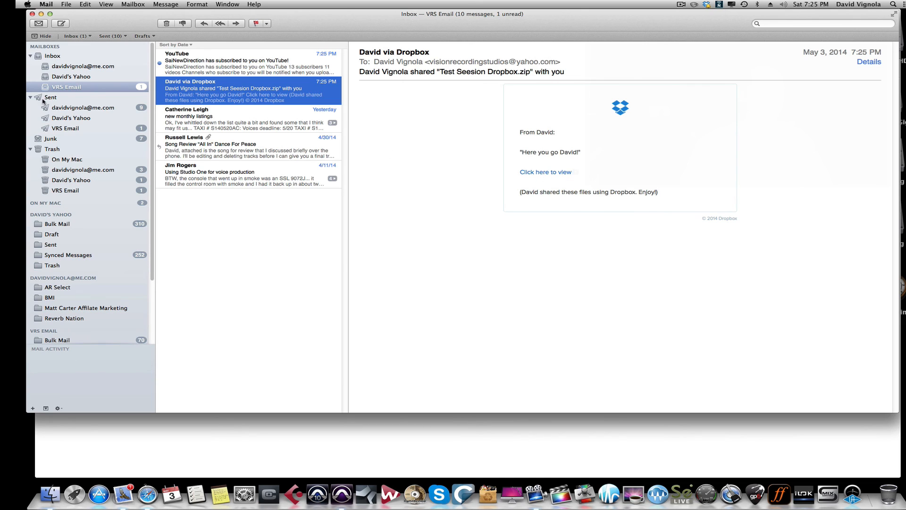
{"action": "key", "text": "Delete"}
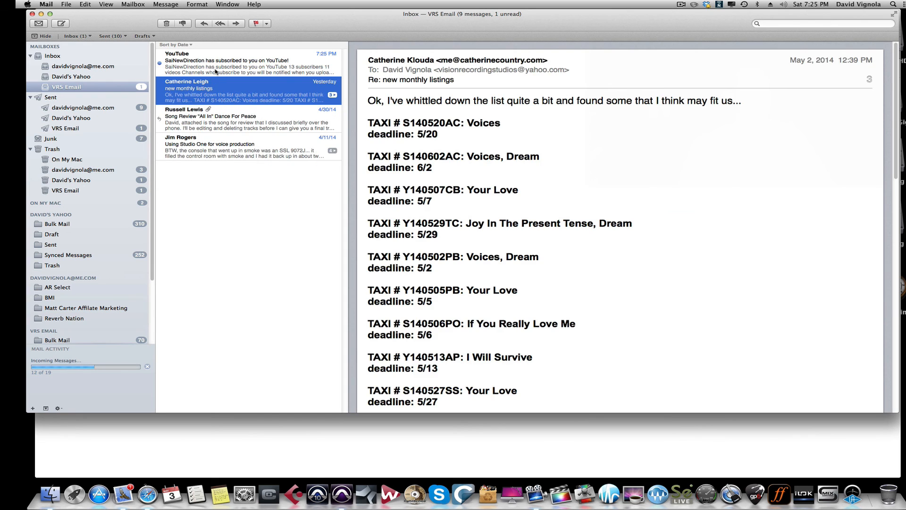
{"action": "left_click", "coordinate": [214, 70]}
{"action": "key", "text": "Delete"}
{"action": "left_click", "coordinate": [32, 13]}
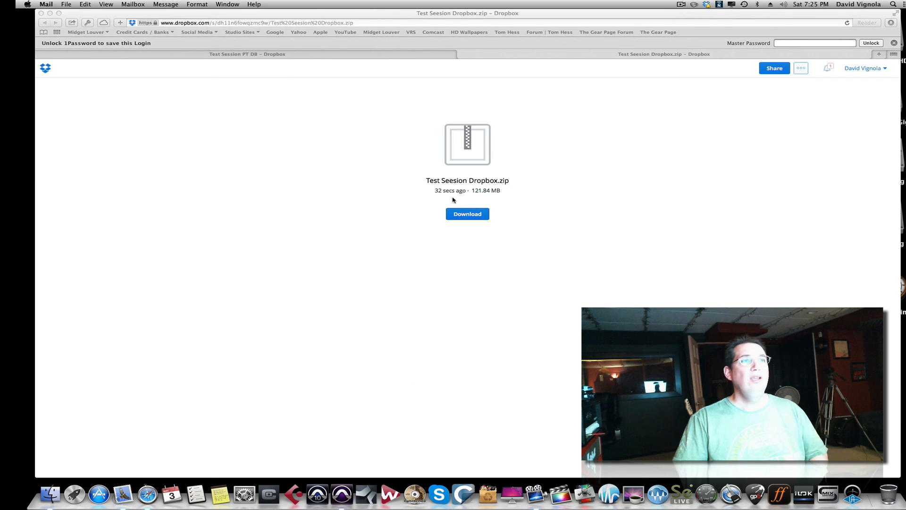